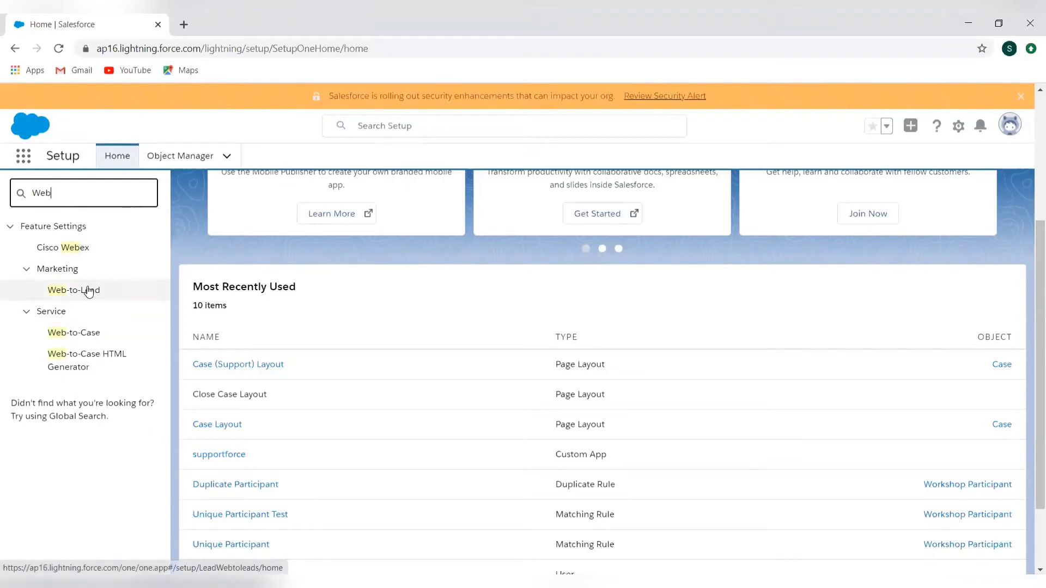
Open the Web-to-Lead page in Setup and review its current settings
{"action": "left_click", "coordinate": [89, 290]}
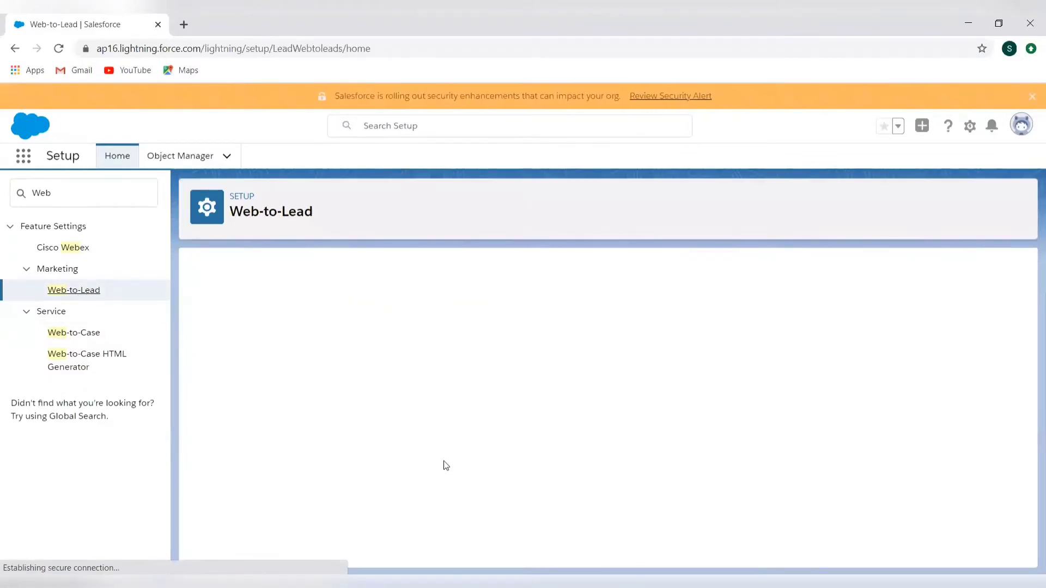
{"action": "scroll", "coordinate": [446, 465], "scroll_direction": "down", "scroll_amount": 1}
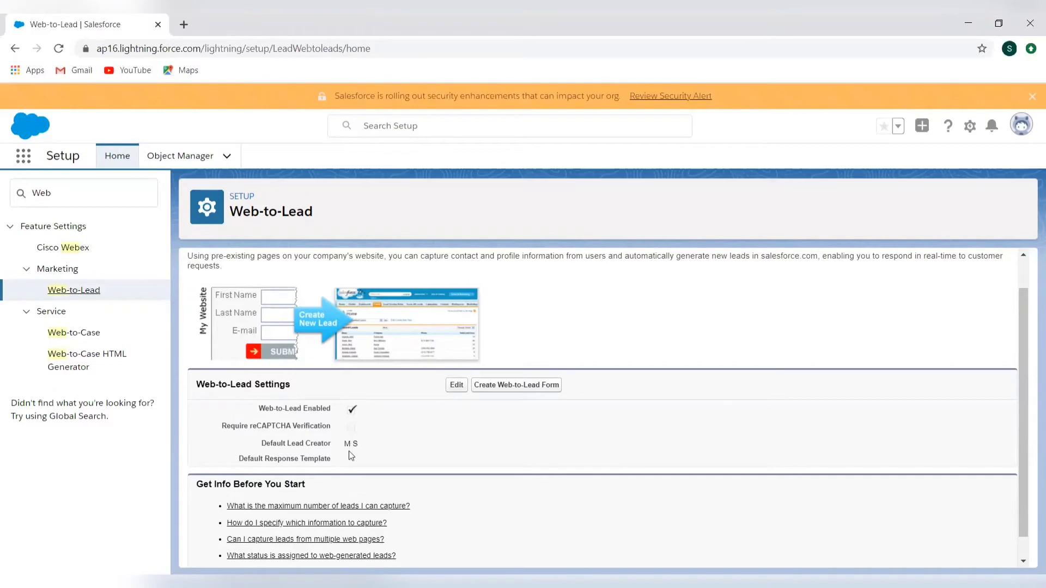
Search the web for "captcha" in a new browser tab and open the Google Developers reCAPTCHA result
{"action": "left_click", "coordinate": [184, 27]}
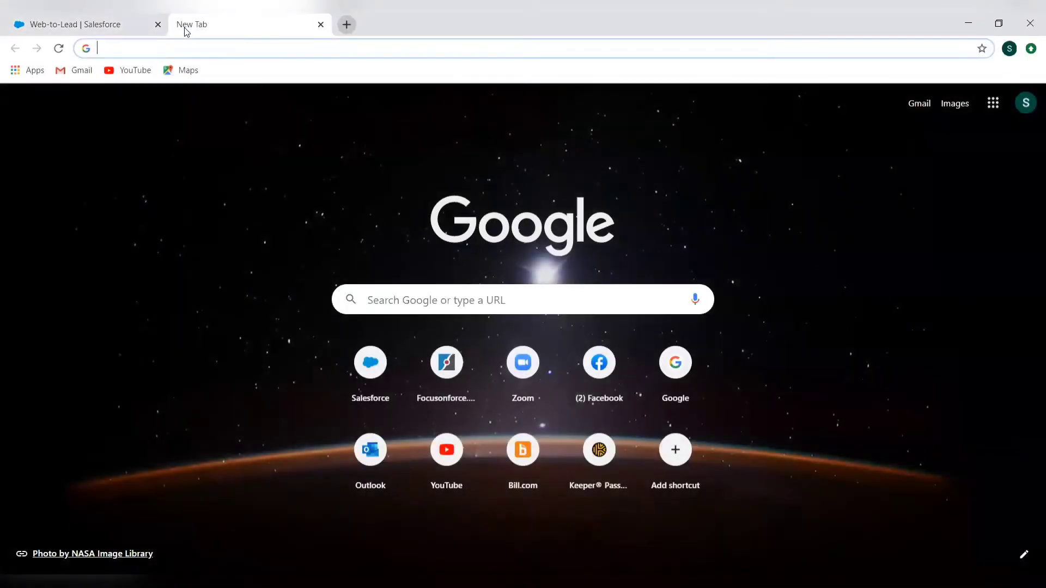
{"action": "type", "text": "g"}
{"action": "key", "text": "BackSpace"}
{"action": "key", "text": "BackSpace"}
{"action": "type", "text": "captc"}
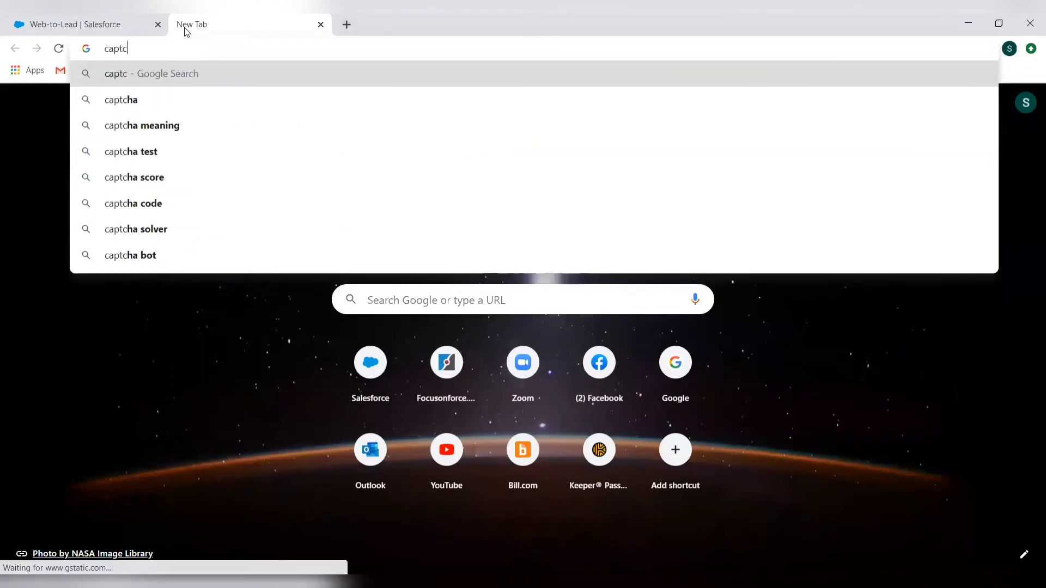
{"action": "left_click", "coordinate": [182, 111]}
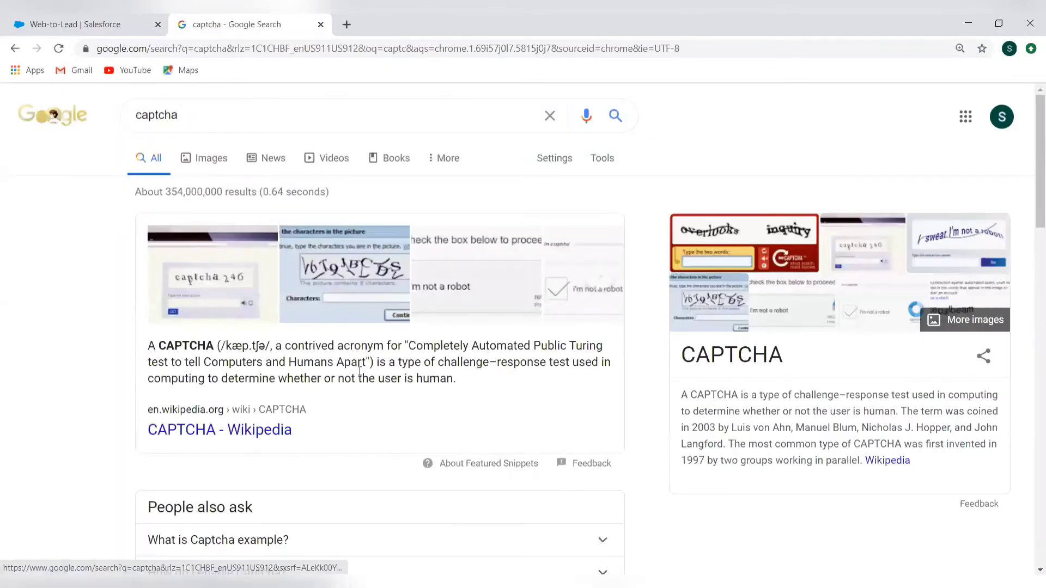
{"action": "scroll", "coordinate": [360, 376], "scroll_direction": "down", "scroll_amount": 4}
{"action": "scroll", "coordinate": [359, 375], "scroll_direction": "down", "scroll_amount": 3}
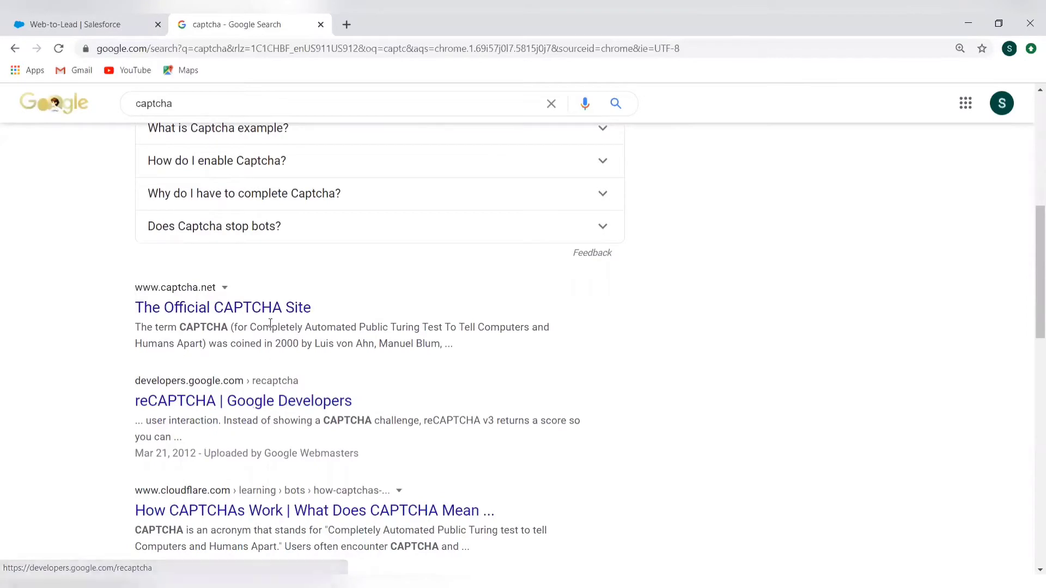
{"action": "left_click", "coordinate": [210, 402]}
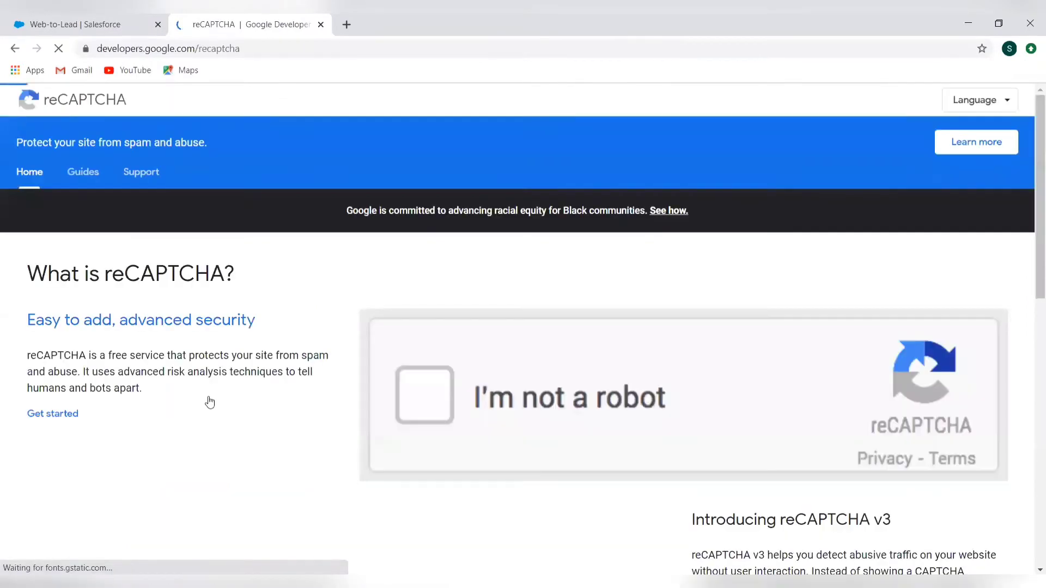
Examine the reCAPTCHA developer site's home page, Frequently Asked Questions and Developer's Guide
{"action": "left_click", "coordinate": [408, 418]}
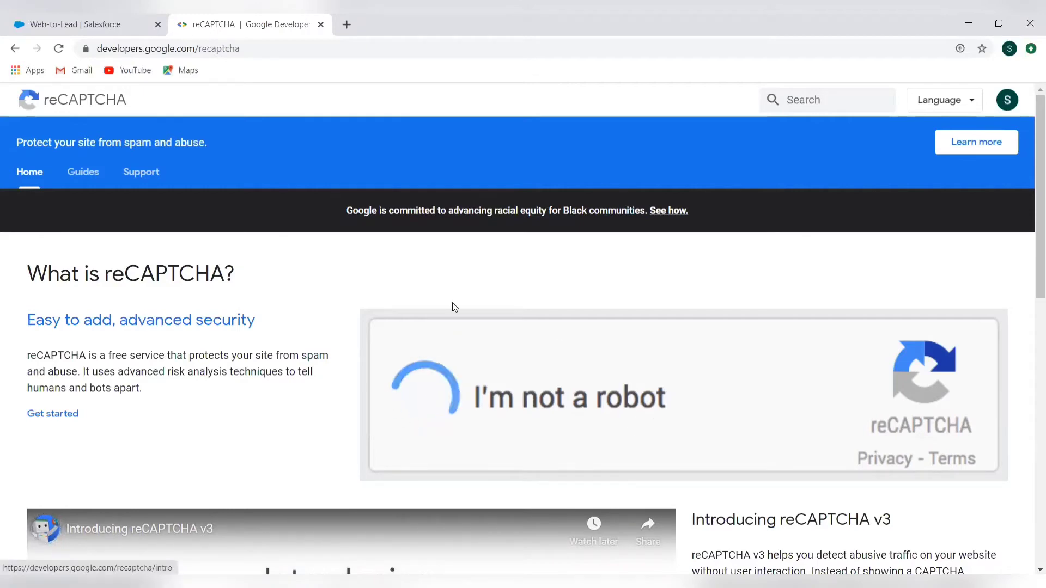
{"action": "scroll", "coordinate": [120, 350], "scroll_direction": "down", "scroll_amount": 7}
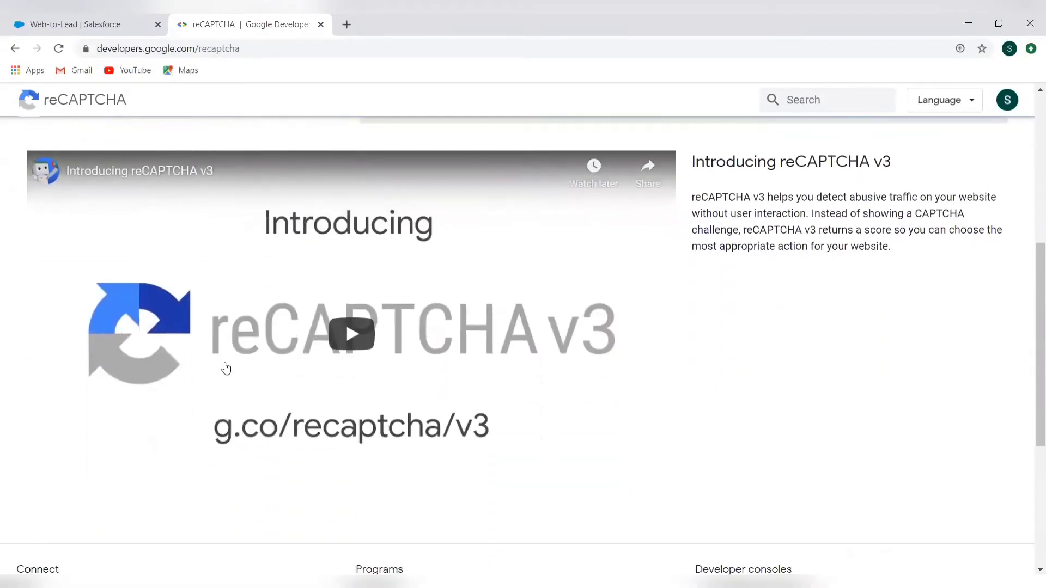
{"action": "scroll", "coordinate": [812, 380], "scroll_direction": "down", "scroll_amount": 3}
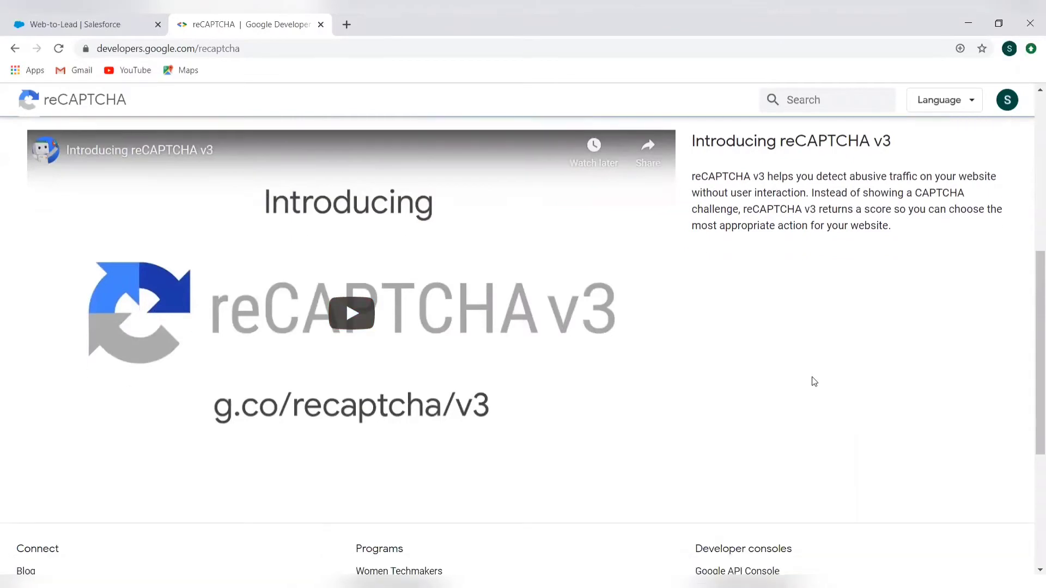
{"action": "scroll", "coordinate": [814, 380], "scroll_direction": "down", "scroll_amount": 2}
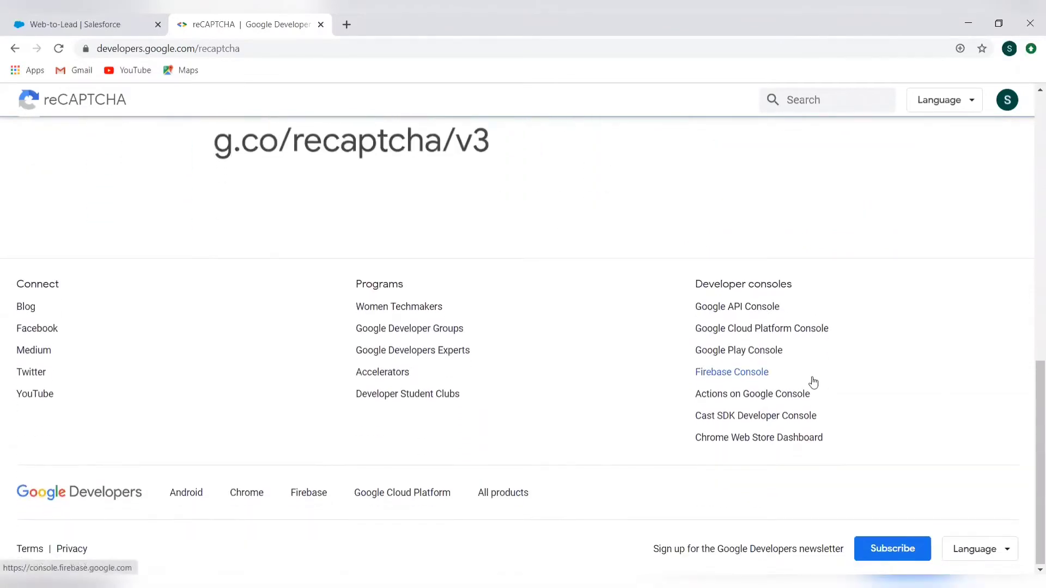
{"action": "key", "text": "Home"}
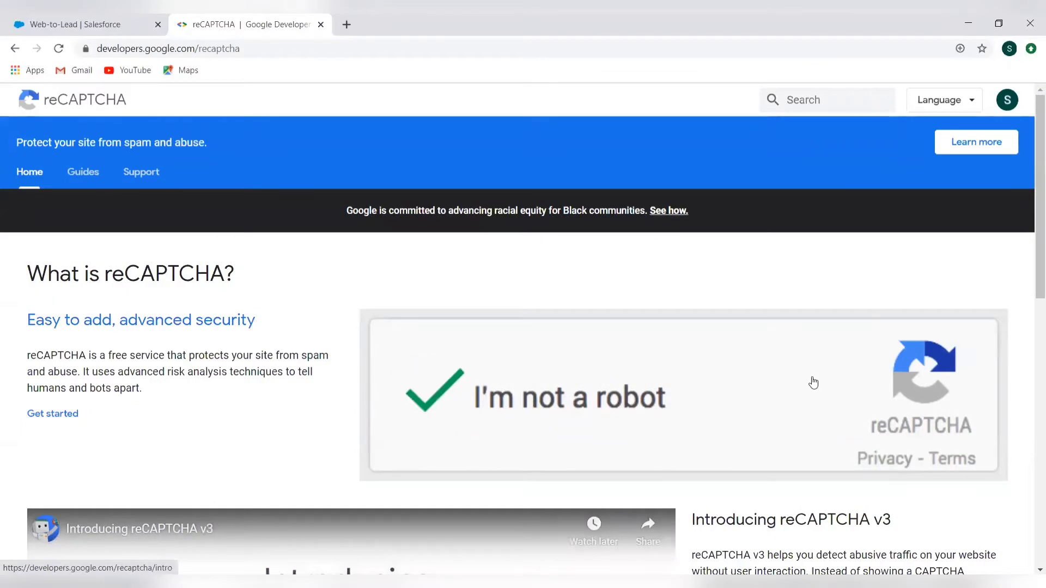
{"action": "left_click", "coordinate": [140, 178]}
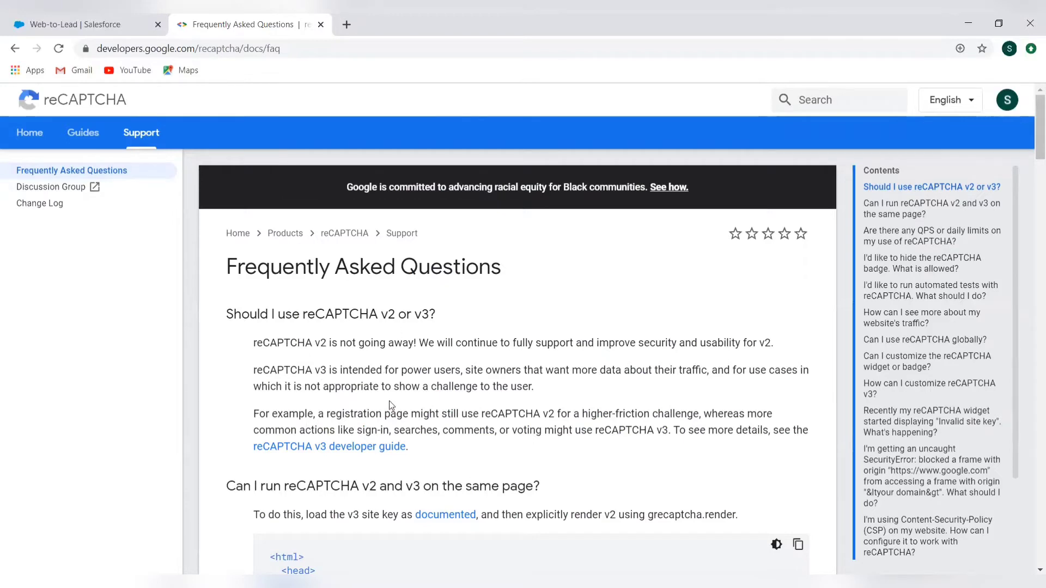
{"action": "scroll", "coordinate": [394, 410], "scroll_direction": "down", "scroll_amount": 1}
{"action": "scroll", "coordinate": [393, 410], "scroll_direction": "down", "scroll_amount": 5}
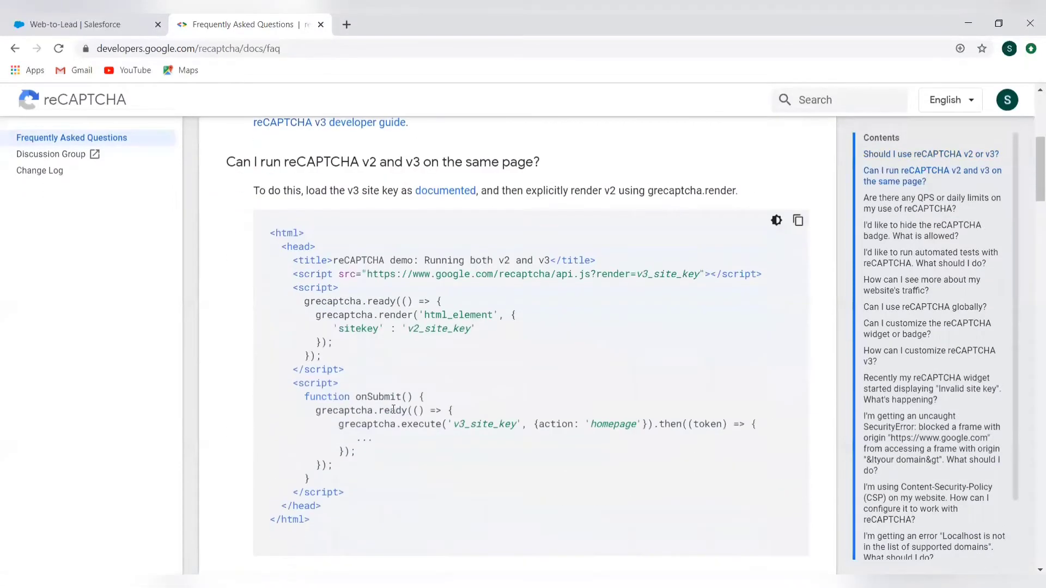
{"action": "scroll", "coordinate": [393, 409], "scroll_direction": "down", "scroll_amount": 5}
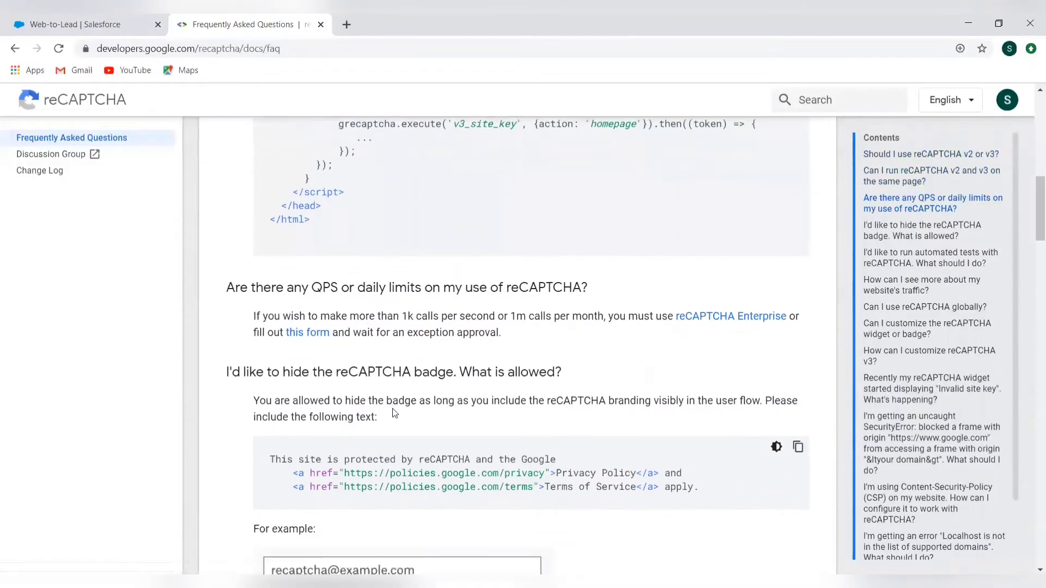
{"action": "key", "text": "Home"}
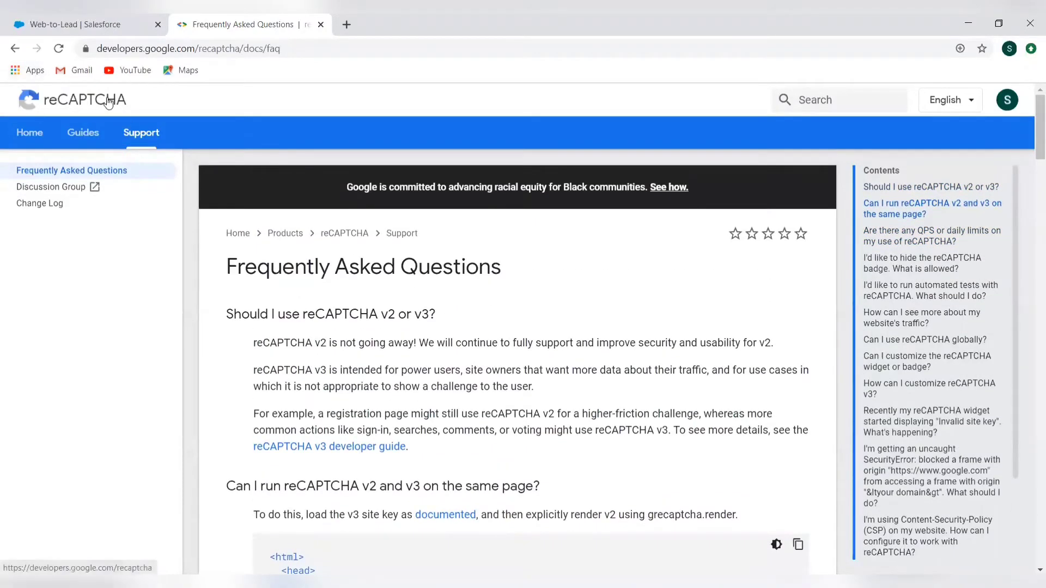
{"action": "left_click", "coordinate": [108, 102]}
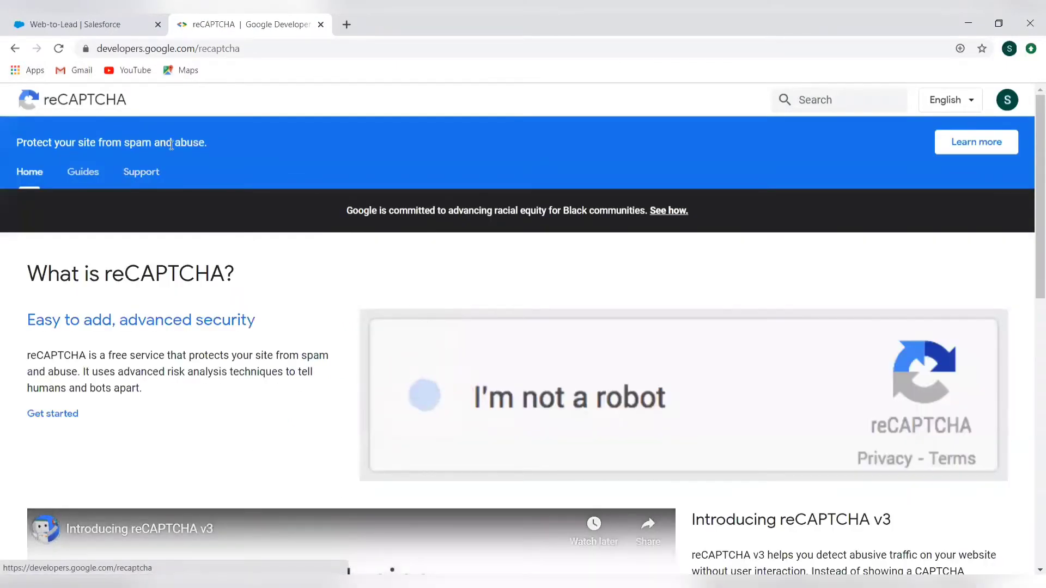
{"action": "left_click", "coordinate": [80, 173]}
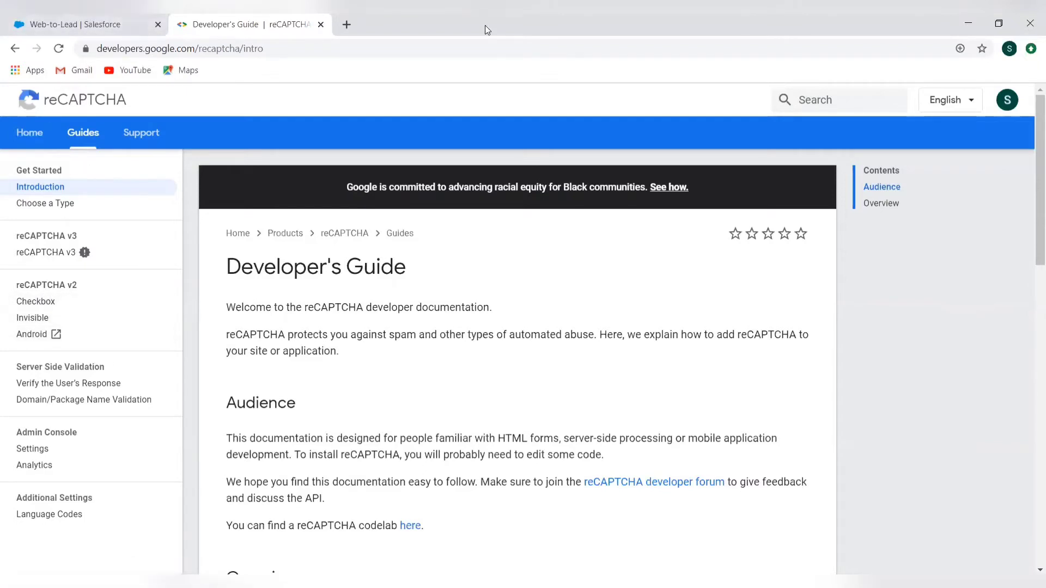
Open the Google reCAPTCHA site from the "recaptcha google" search results and go to its Admin Console
{"action": "key", "text": "alt+Left"}
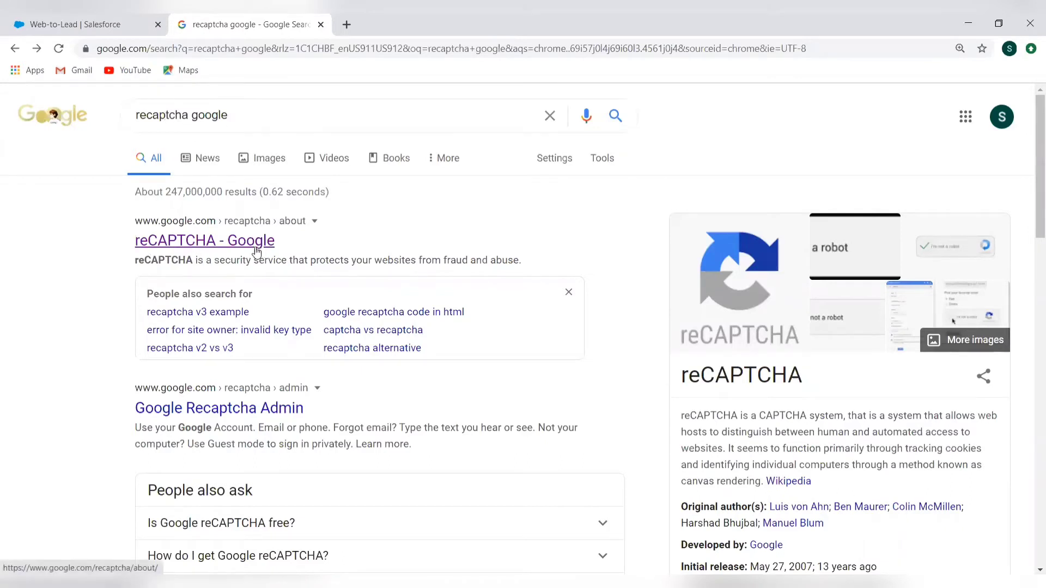
{"action": "left_click", "coordinate": [218, 250]}
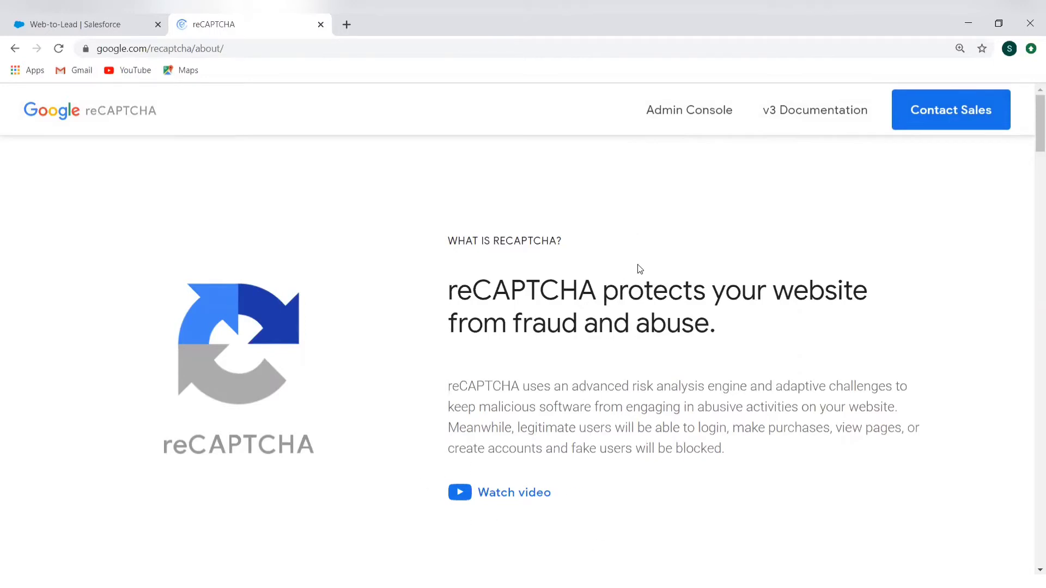
{"action": "left_click", "coordinate": [668, 110]}
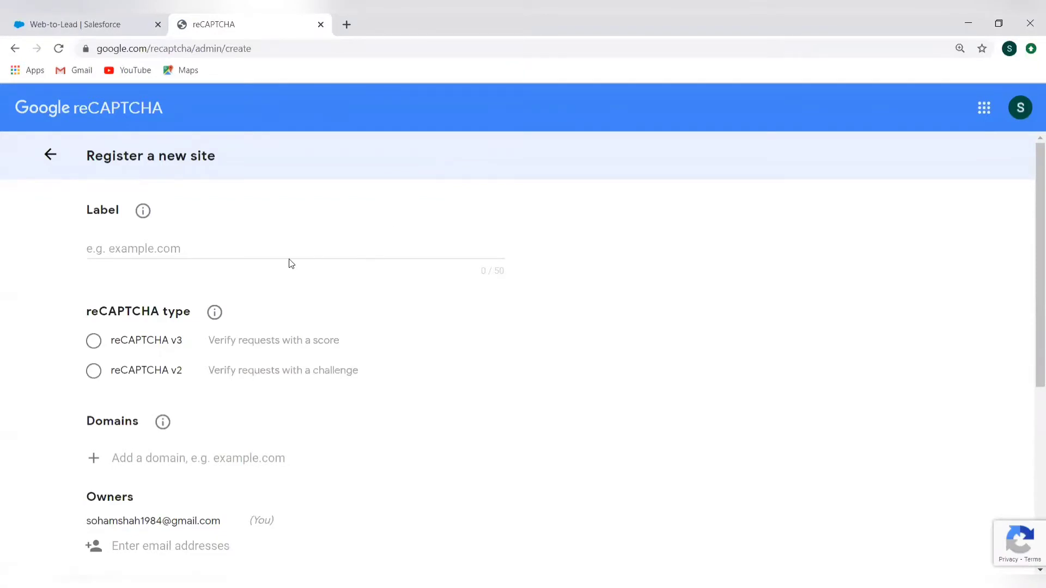
Label the new site "Test Captcha" and choose reCAPTCHA v2 with the "I'm not a robot" Checkbox type
{"action": "scroll", "coordinate": [290, 263], "scroll_direction": "down", "scroll_amount": 1}
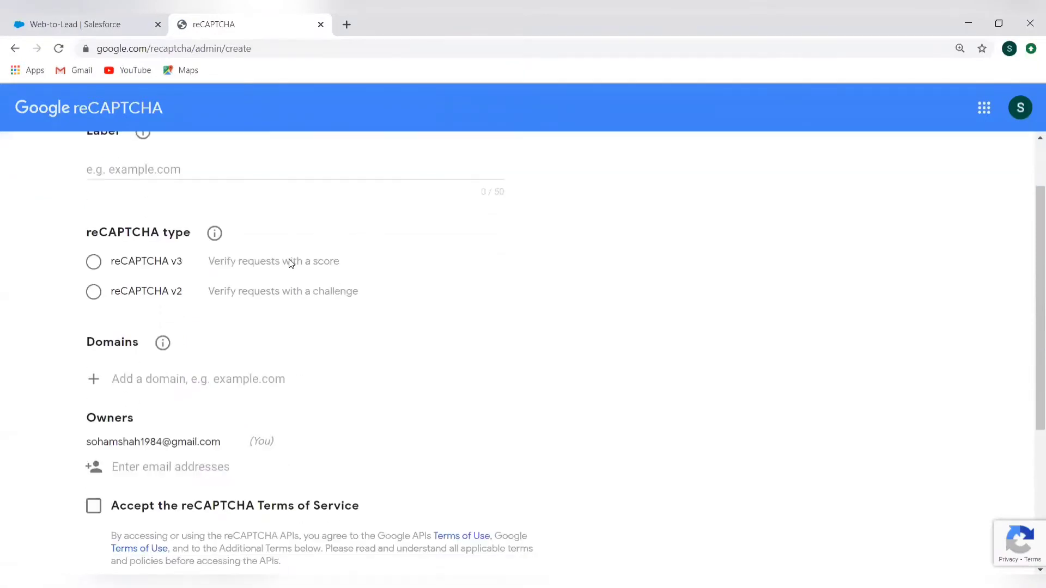
{"action": "left_click", "coordinate": [241, 172]}
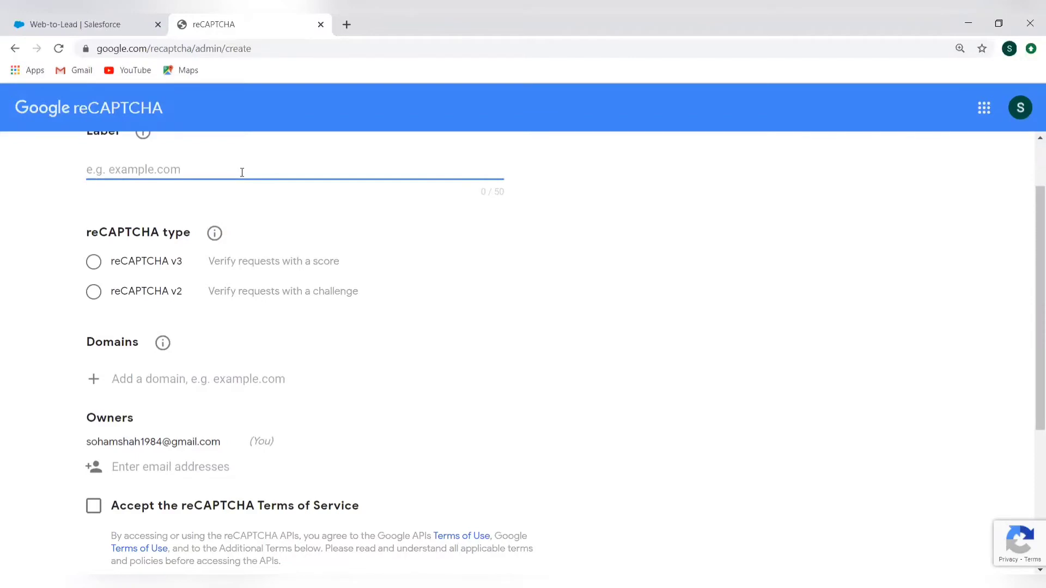
{"action": "type", "text": "Test Captcha"}
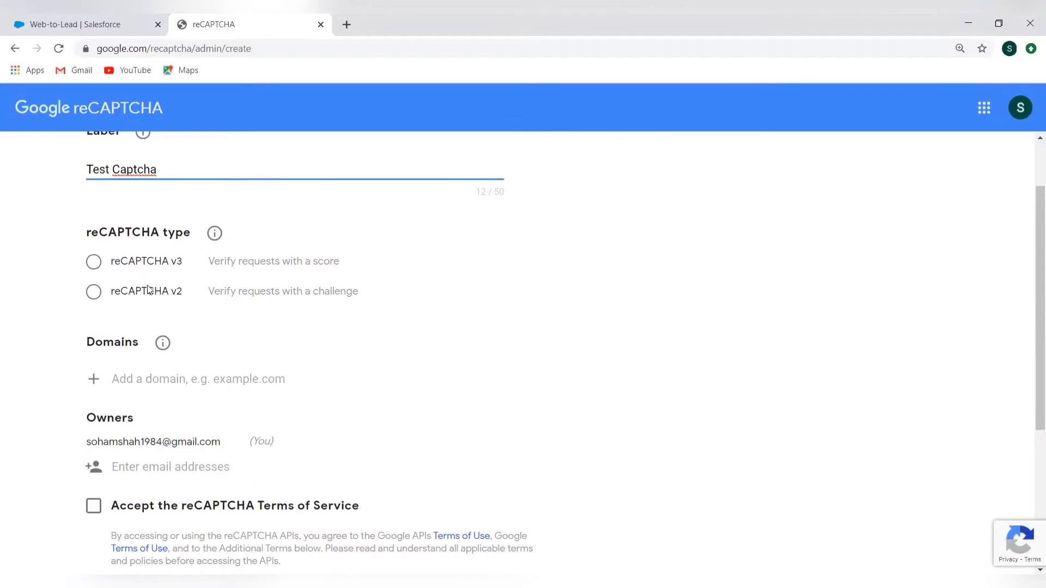
{"action": "left_click", "coordinate": [94, 293]}
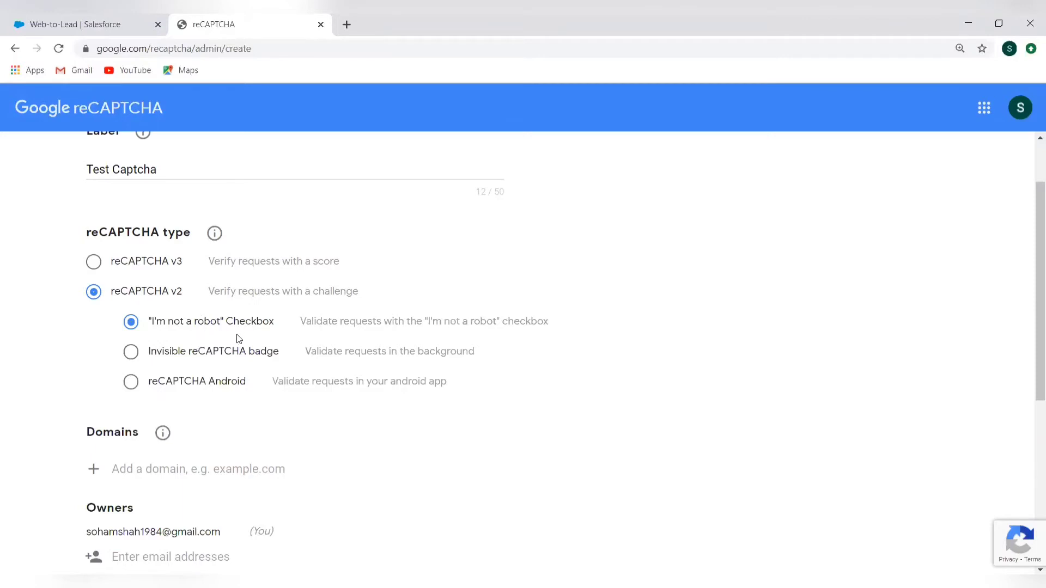
Accept the reCAPTCHA Terms of Service for the new site registration
{"action": "scroll", "coordinate": [257, 413], "scroll_direction": "down", "scroll_amount": 1}
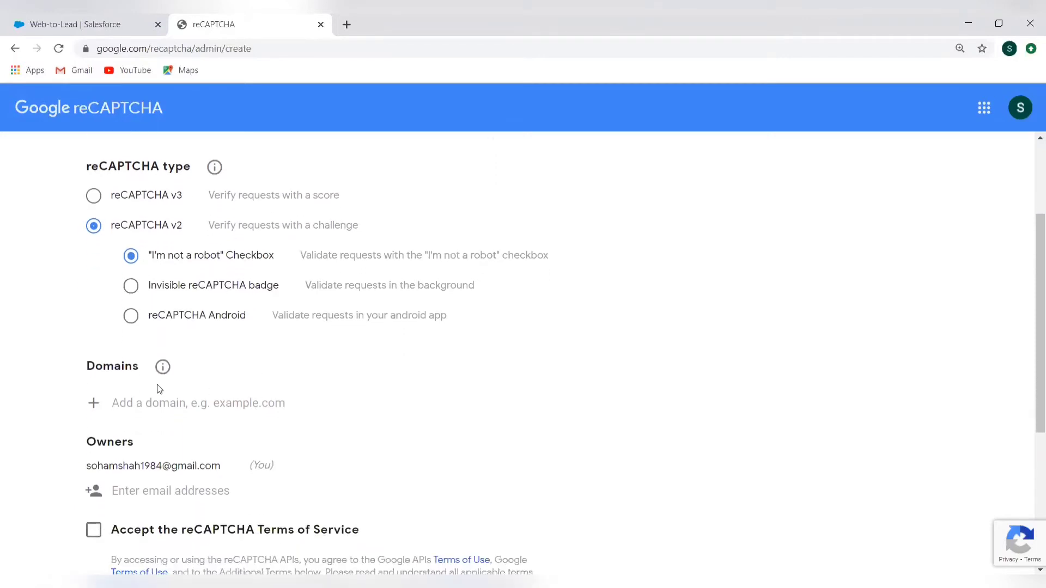
{"action": "left_click", "coordinate": [158, 402]}
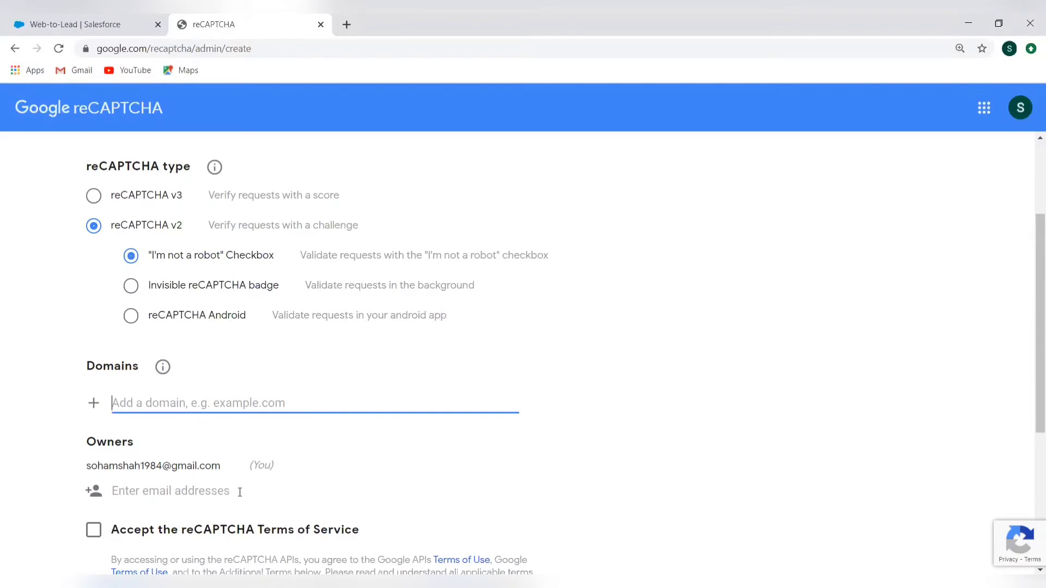
{"action": "scroll", "coordinate": [262, 488], "scroll_direction": "down", "scroll_amount": 1}
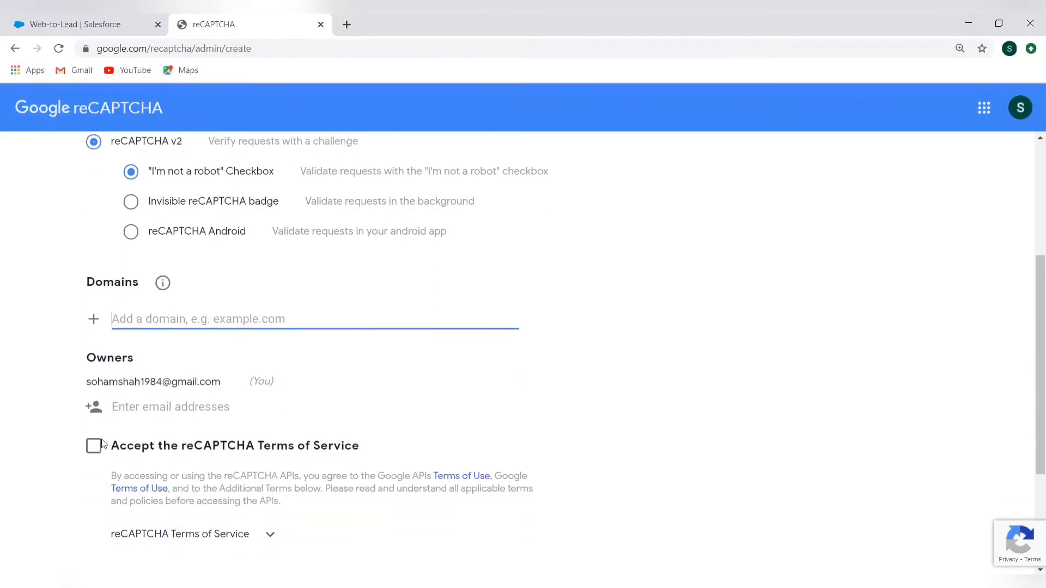
{"action": "scroll", "coordinate": [103, 444], "scroll_direction": "down", "scroll_amount": 1}
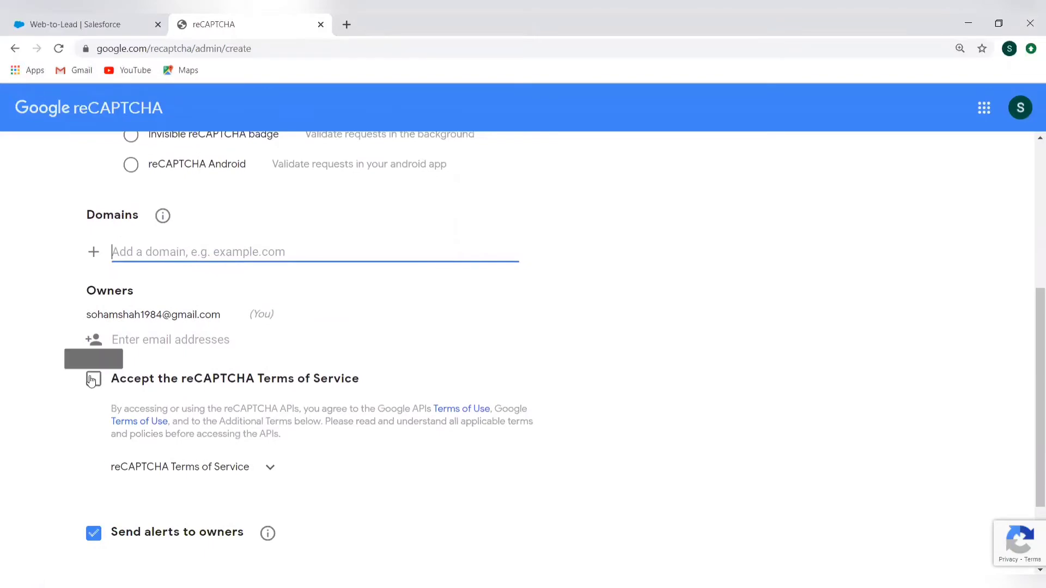
{"action": "left_click", "coordinate": [93, 379]}
{"action": "scroll", "coordinate": [347, 457], "scroll_direction": "down", "scroll_amount": 2}
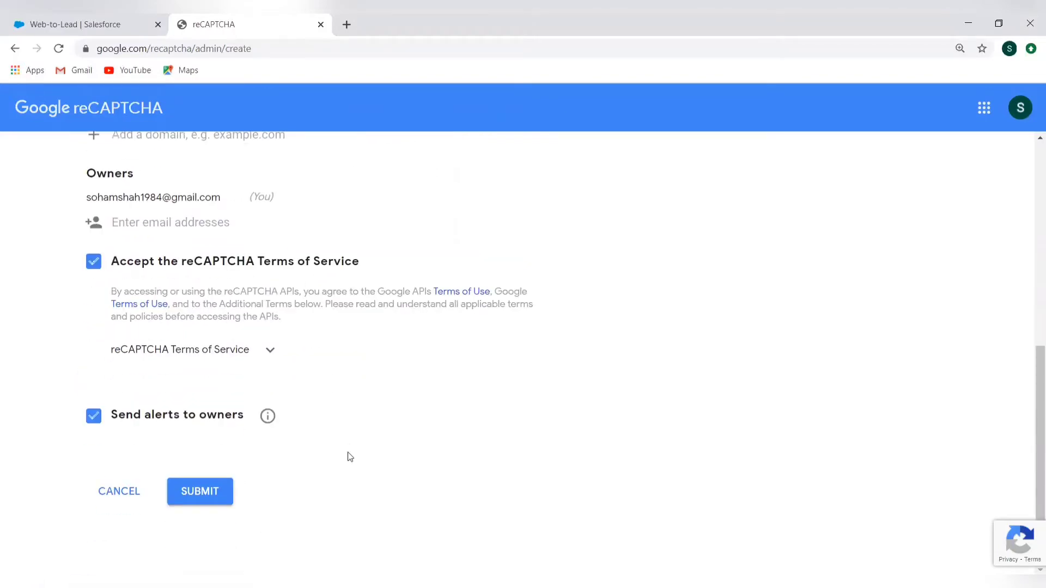
{"action": "scroll", "coordinate": [350, 456], "scroll_direction": "up", "scroll_amount": 3}
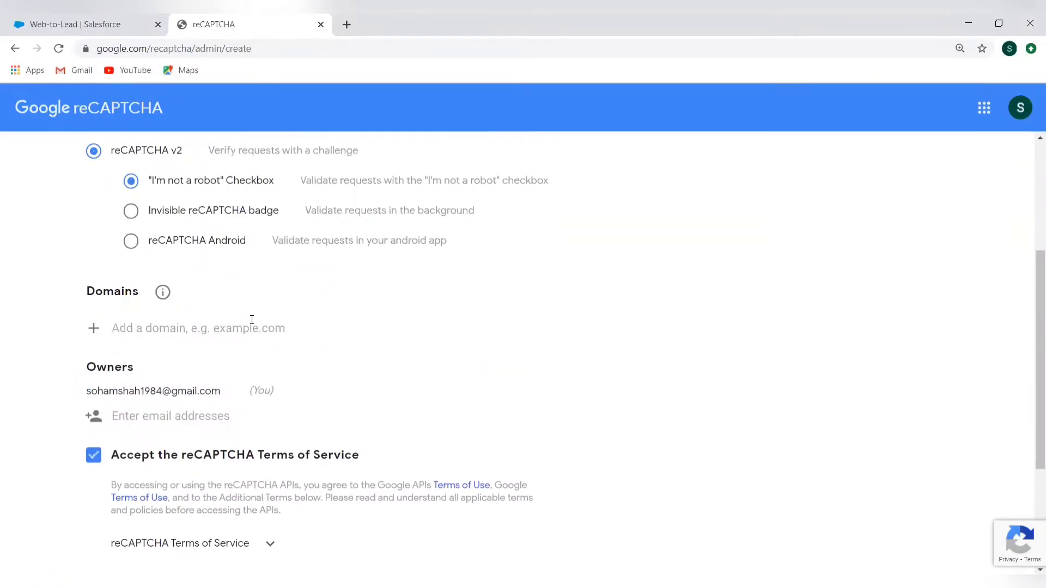
{"action": "left_click", "coordinate": [252, 320]}
{"action": "type", "text": "www"}
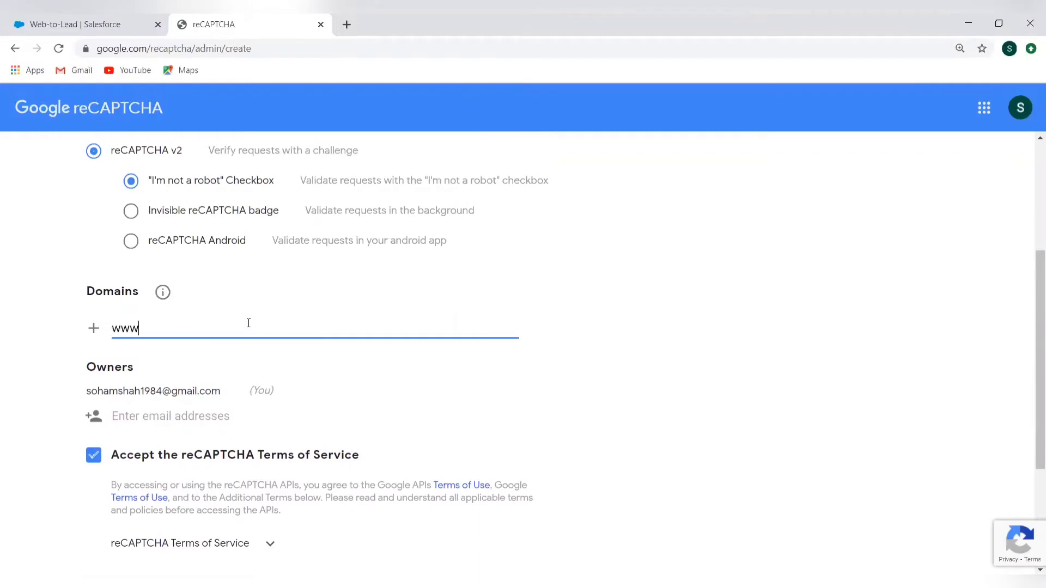
{"action": "type", "text": ".totsbuddies.com"}
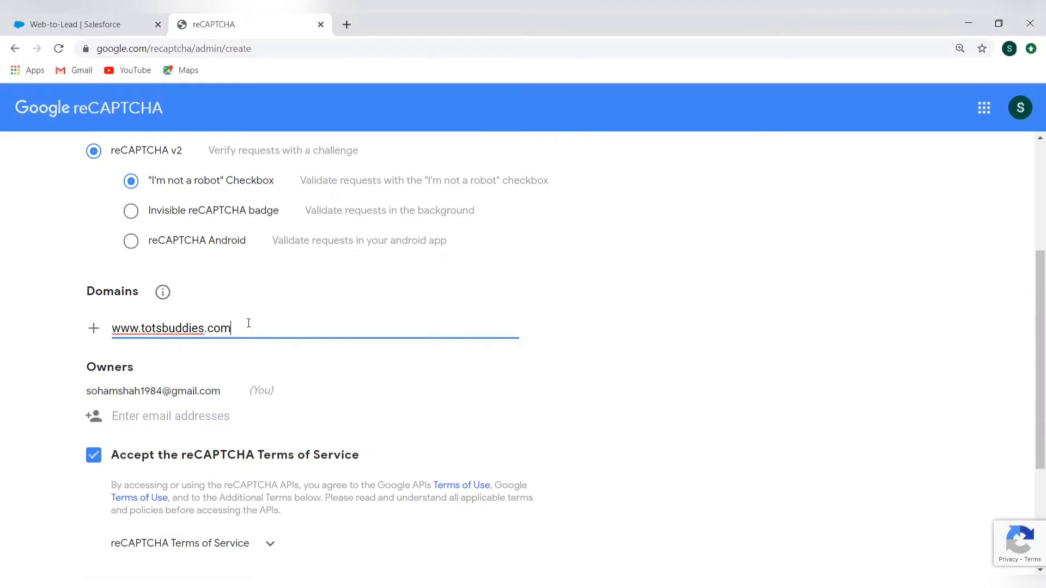
{"action": "scroll", "coordinate": [360, 400], "scroll_direction": "down", "scroll_amount": 3}
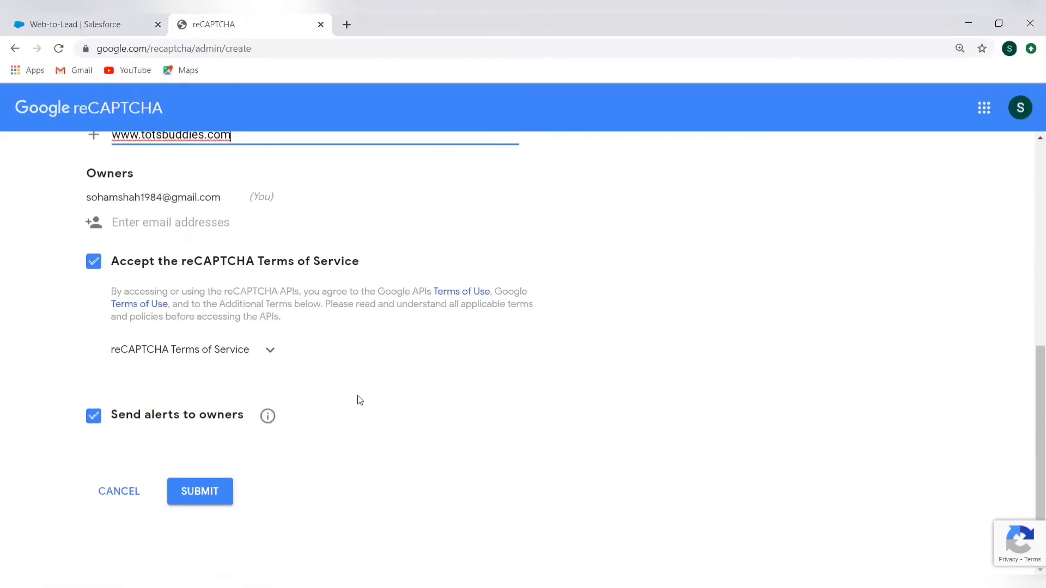
{"action": "left_click", "coordinate": [195, 500]}
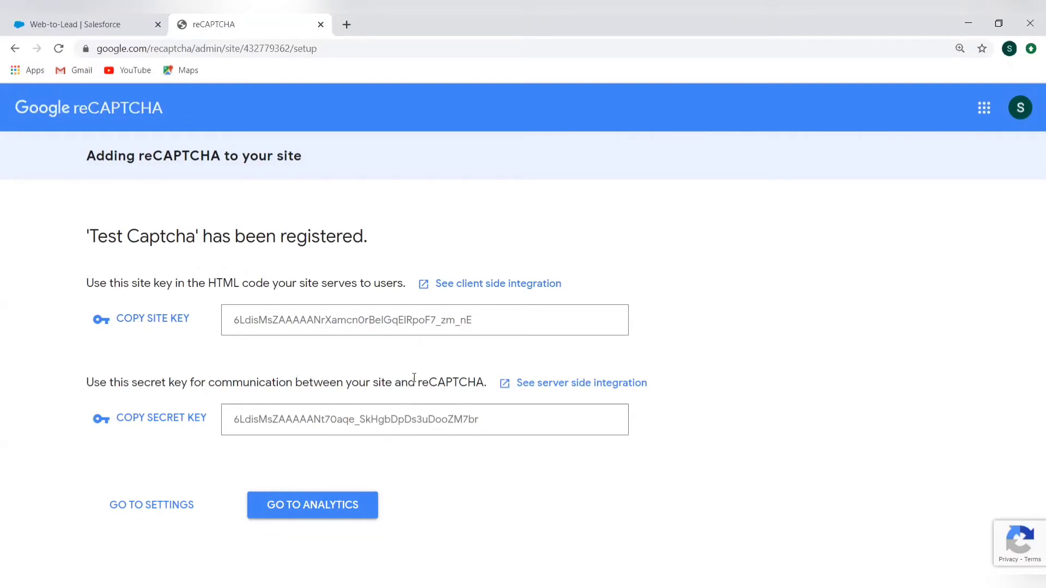
Switch to Salesforce and enable Require reCAPTCHA Verification in the Web-to-Lead settings, saving the change
{"action": "left_click", "coordinate": [95, 26]}
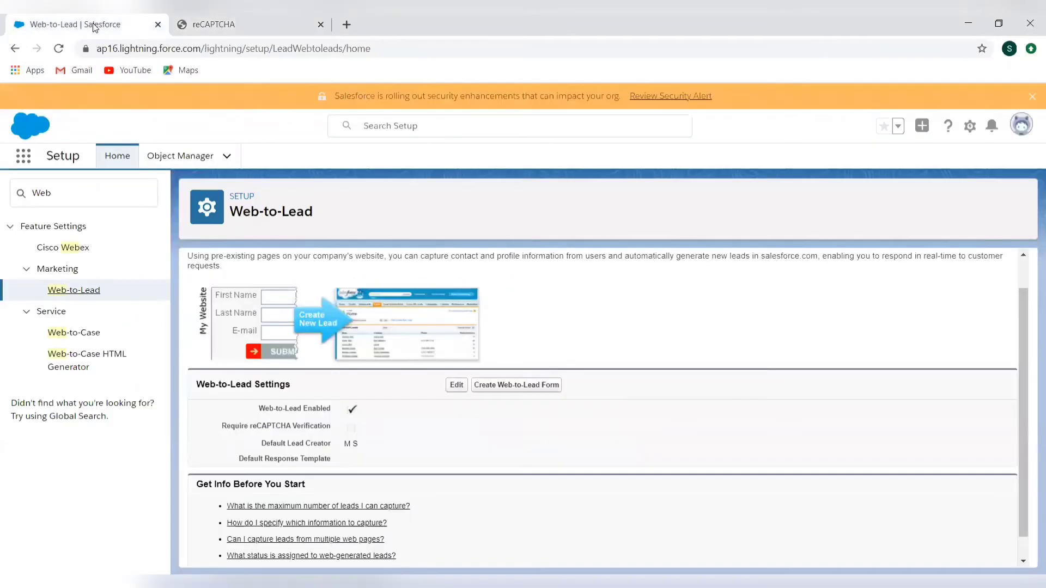
{"action": "left_click", "coordinate": [457, 389]}
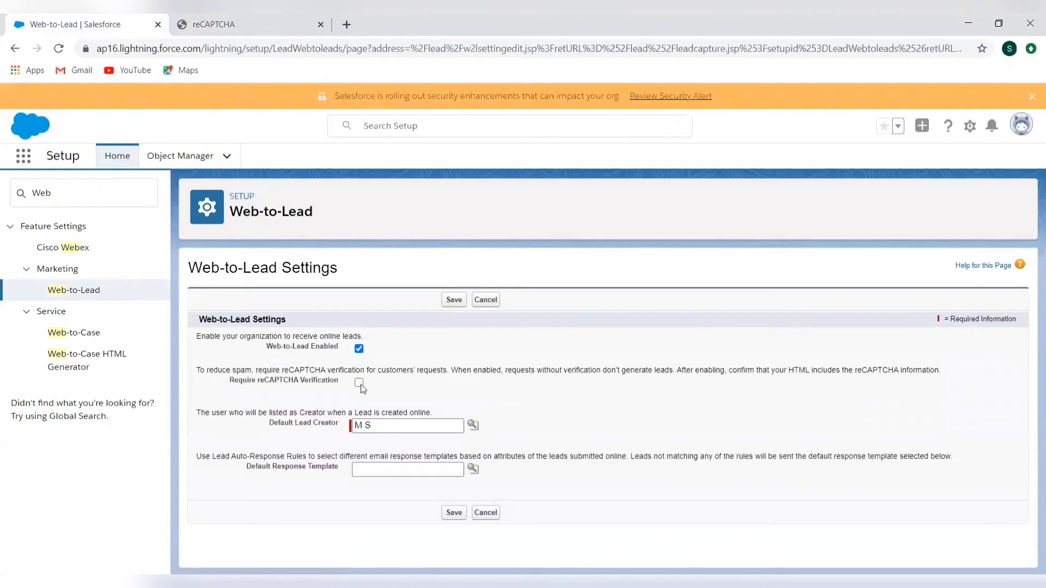
{"action": "left_click", "coordinate": [359, 384]}
{"action": "left_click", "coordinate": [473, 429]}
{"action": "left_click", "coordinate": [454, 300]}
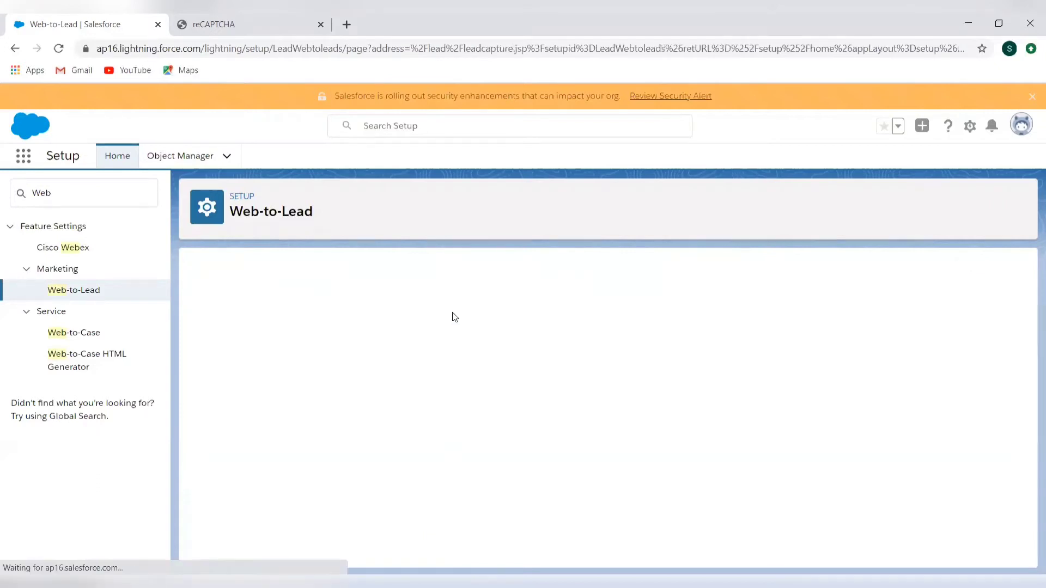
{"action": "scroll", "coordinate": [430, 457], "scroll_direction": "down", "scroll_amount": 1}
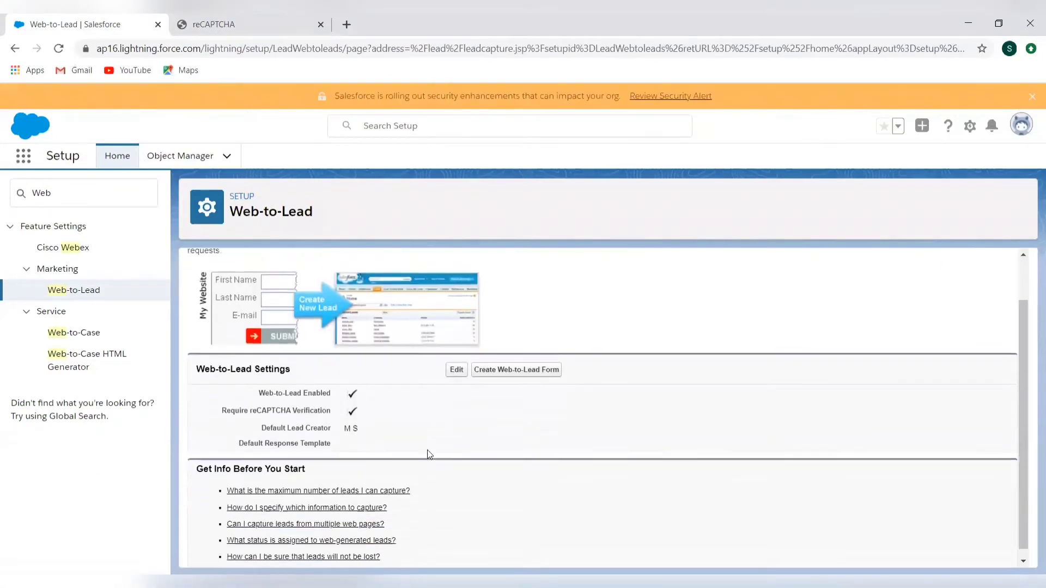
{"action": "left_click", "coordinate": [520, 370]}
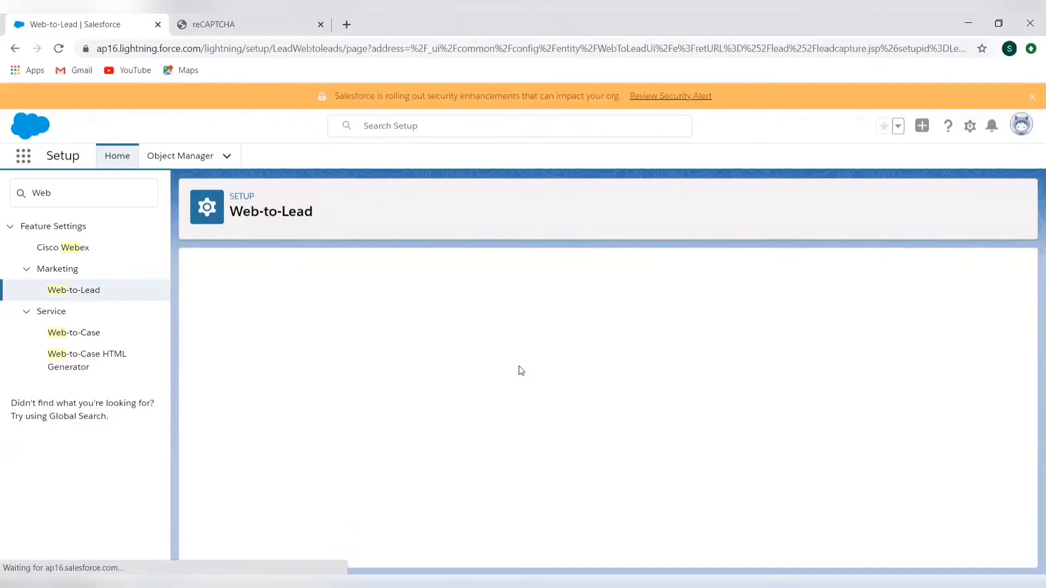
{"action": "scroll", "coordinate": [552, 444], "scroll_direction": "down", "scroll_amount": 2}
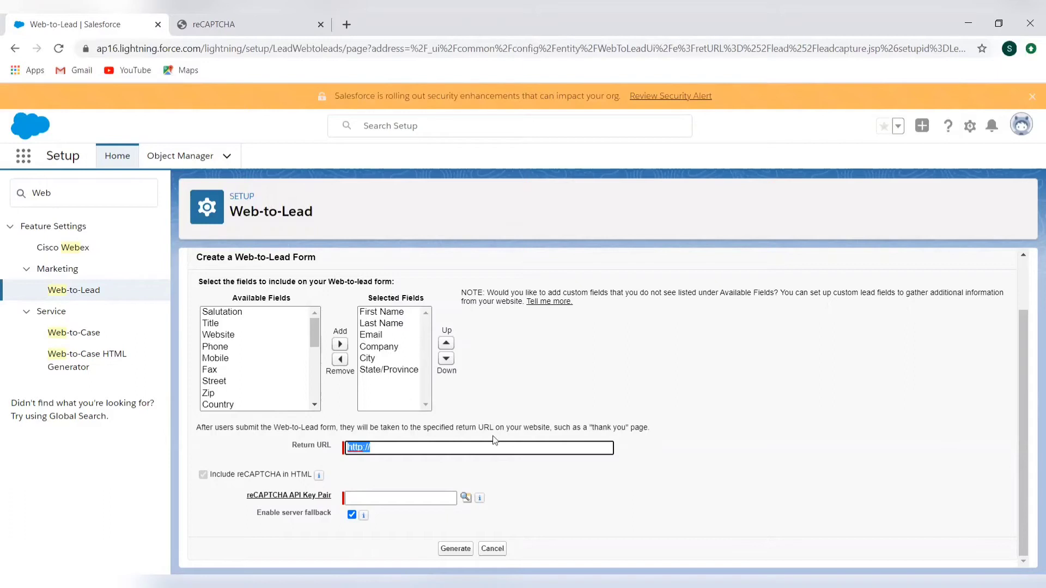
{"action": "left_click", "coordinate": [425, 453]}
{"action": "type", "text": "www.google.com"}
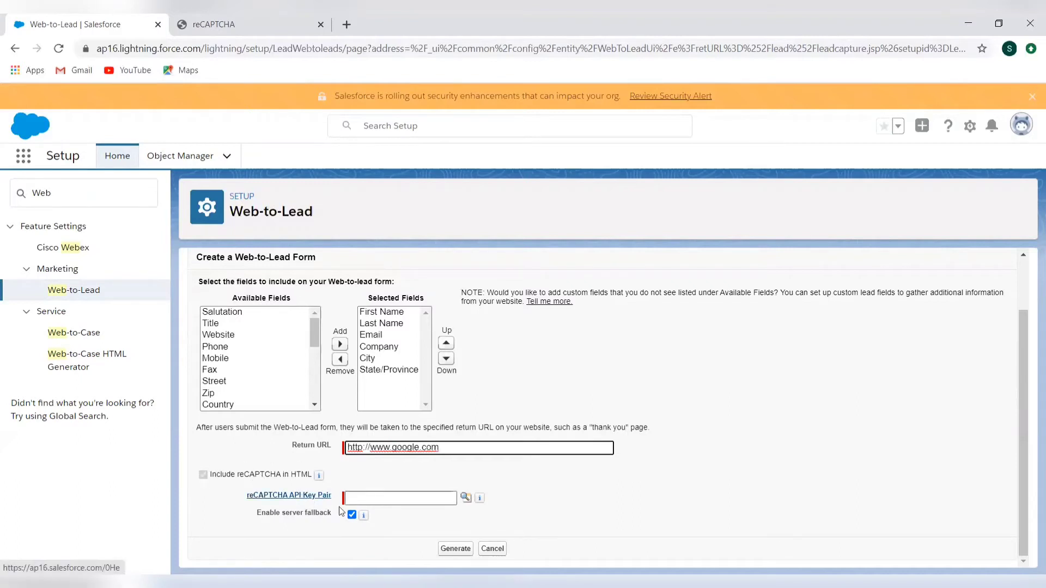
Try to fill in the form's reCAPTCHA API Key Pair from the Google reCAPTCHA site key, and cancel the form
{"action": "left_click", "coordinate": [466, 498]}
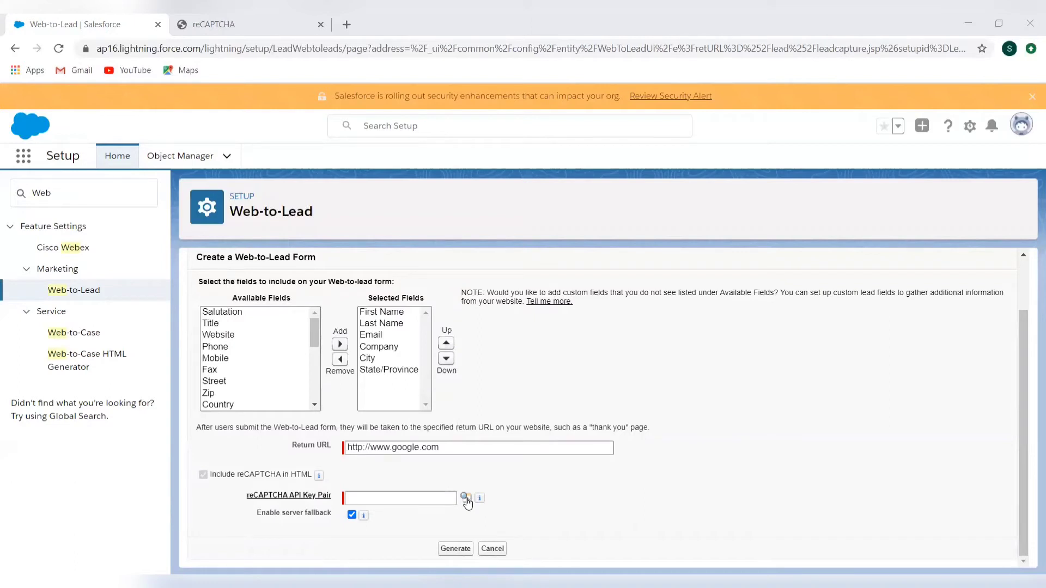
{"action": "left_click", "coordinate": [262, 24]}
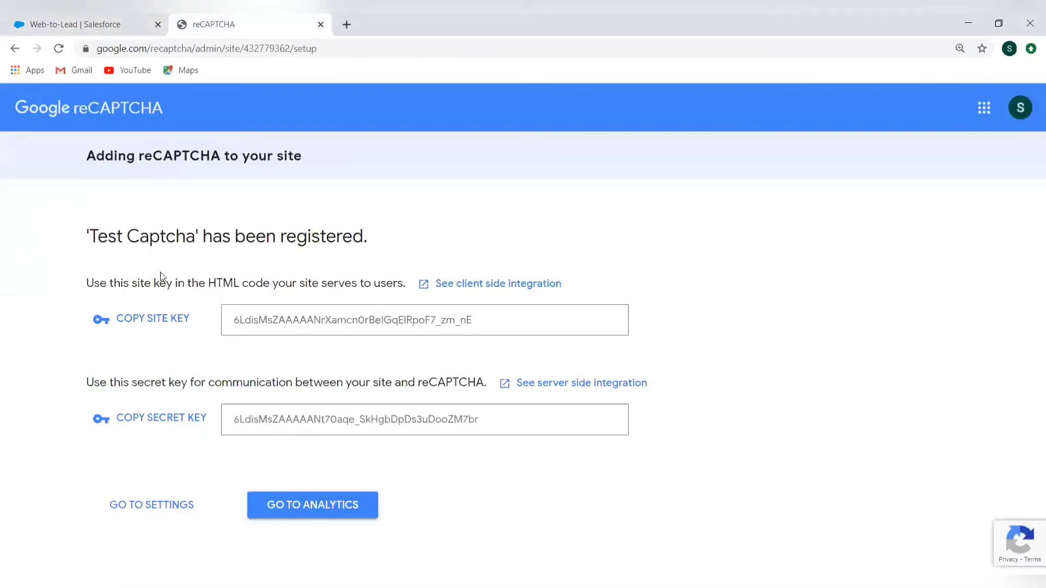
{"action": "double_click", "coordinate": [388, 324]}
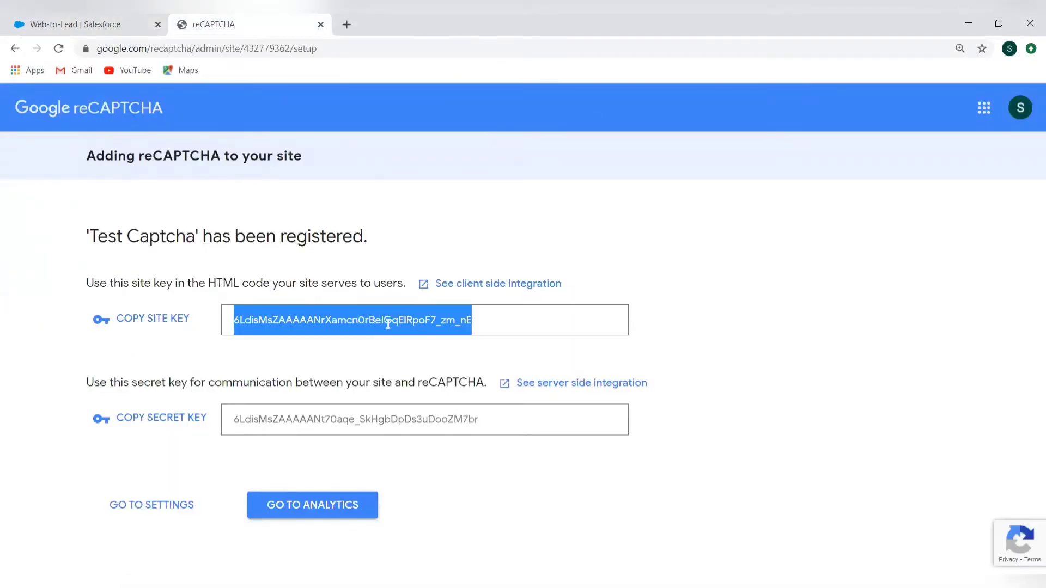
{"action": "left_click", "coordinate": [110, 25]}
{"action": "left_click", "coordinate": [357, 496]}
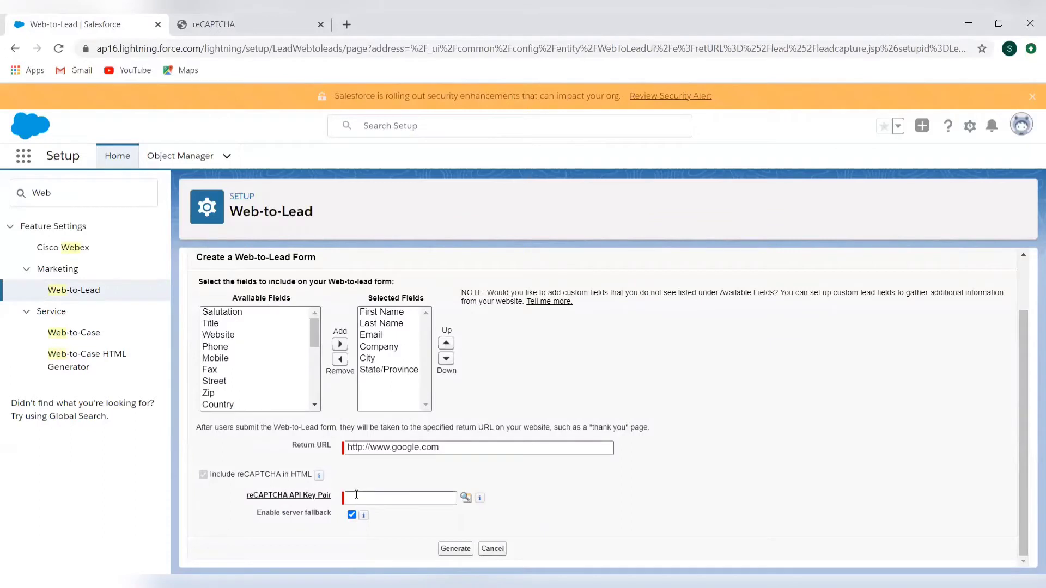
{"action": "left_click", "coordinate": [467, 499]}
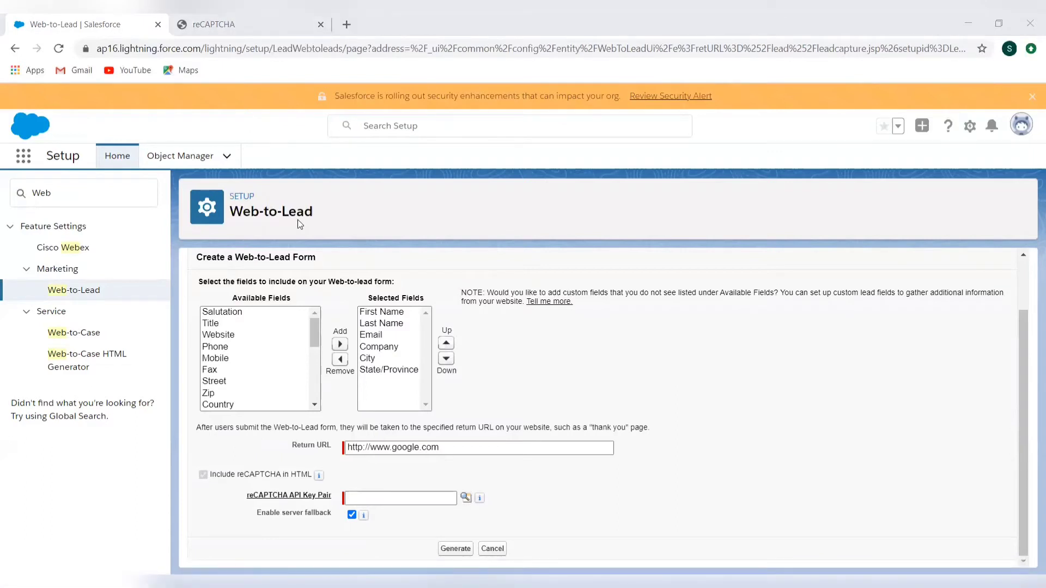
{"action": "left_click", "coordinate": [251, 27]}
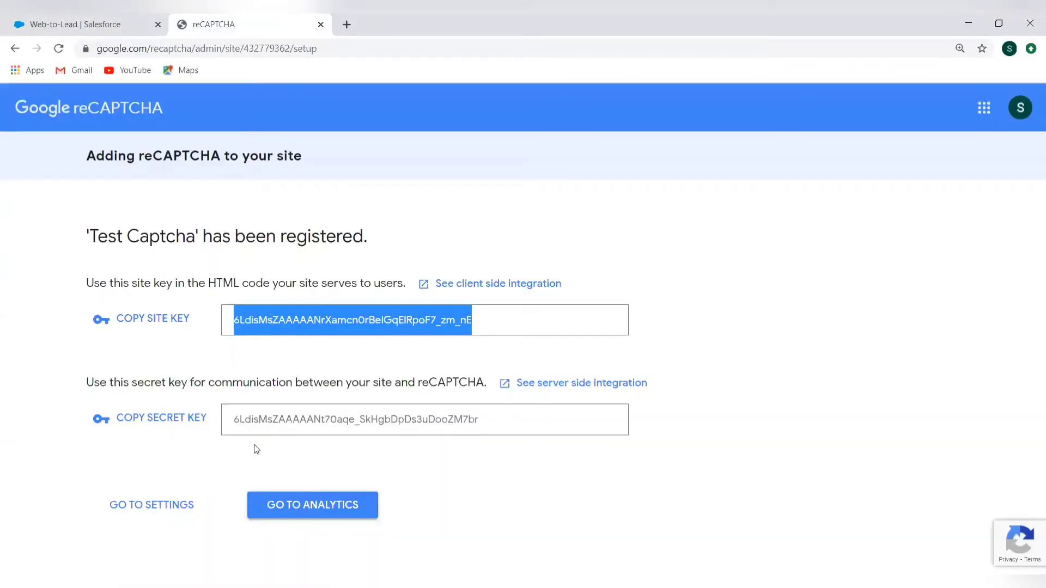
{"action": "left_click", "coordinate": [107, 27]}
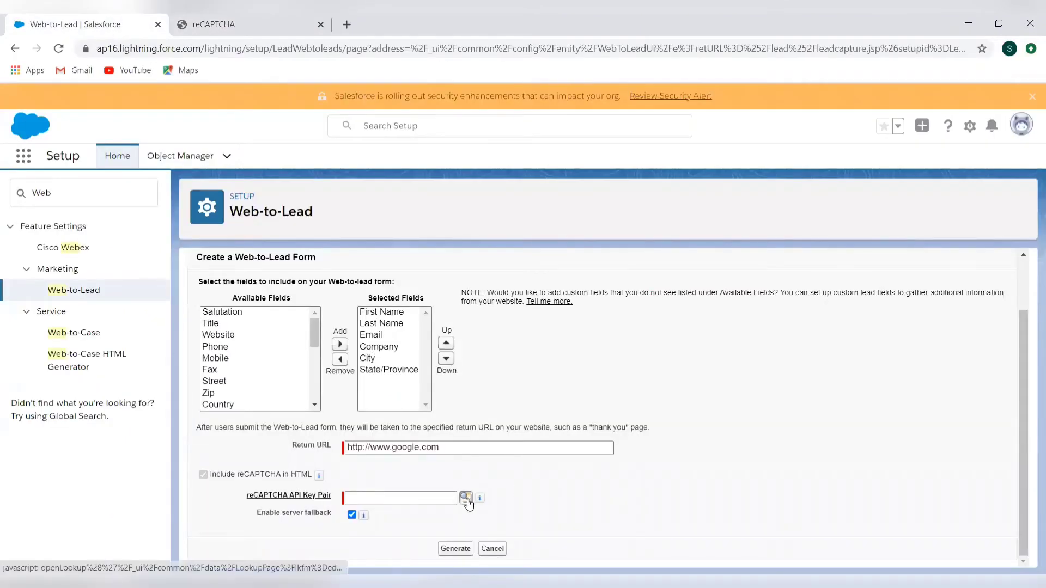
{"action": "left_click", "coordinate": [466, 499]}
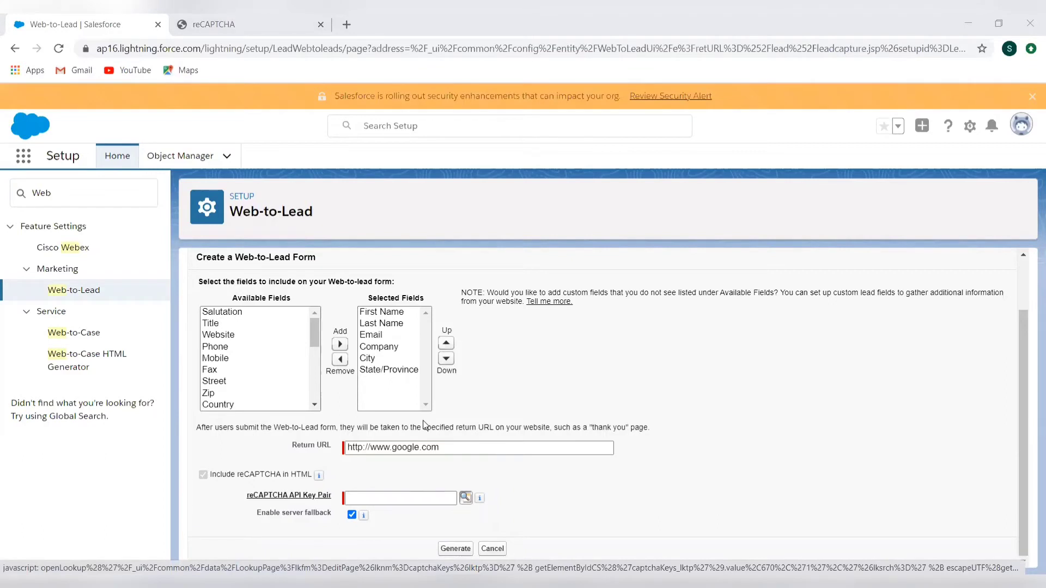
{"action": "left_click", "coordinate": [423, 422]}
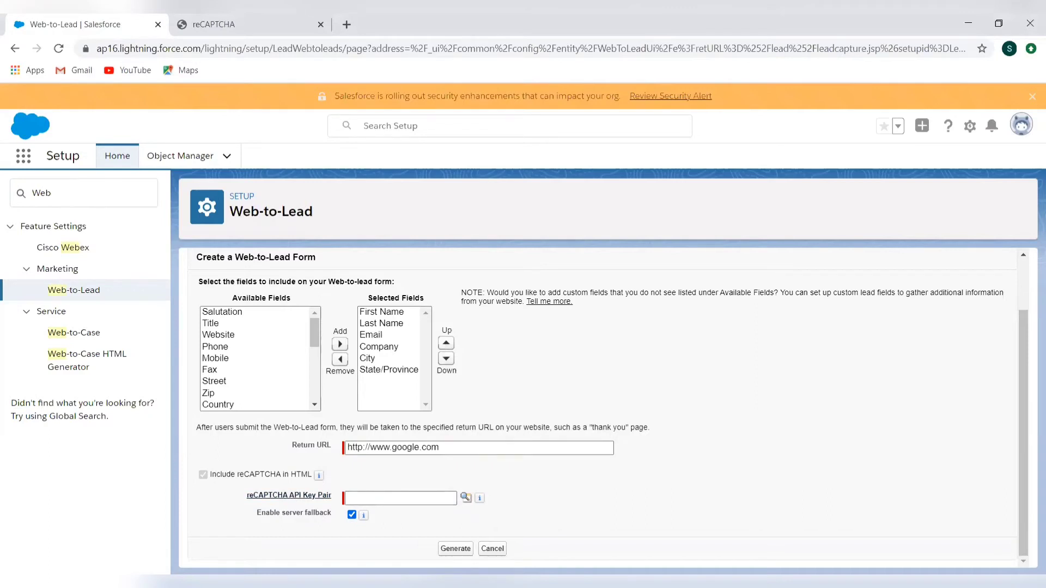
{"action": "left_click", "coordinate": [493, 550]}
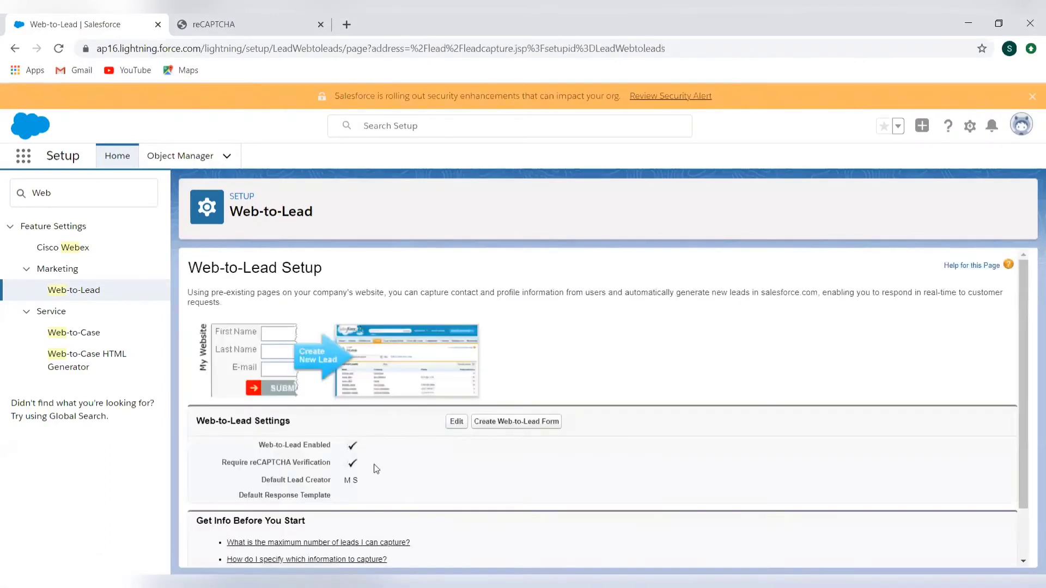
Disable Require reCAPTCHA Verification in the Web-to-Lead settings and save the change
{"action": "left_click", "coordinate": [456, 421]}
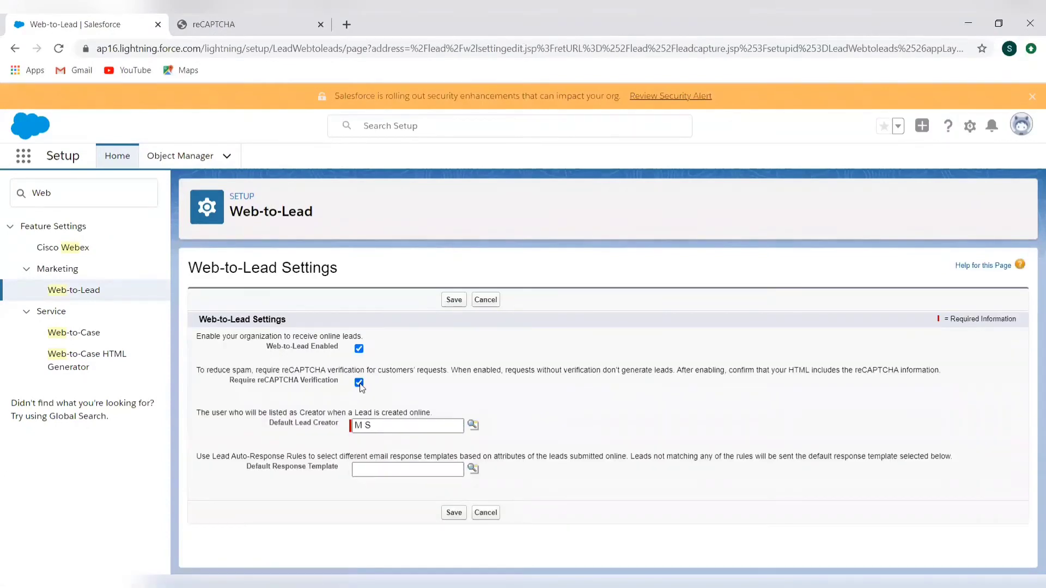
{"action": "left_click", "coordinate": [359, 382]}
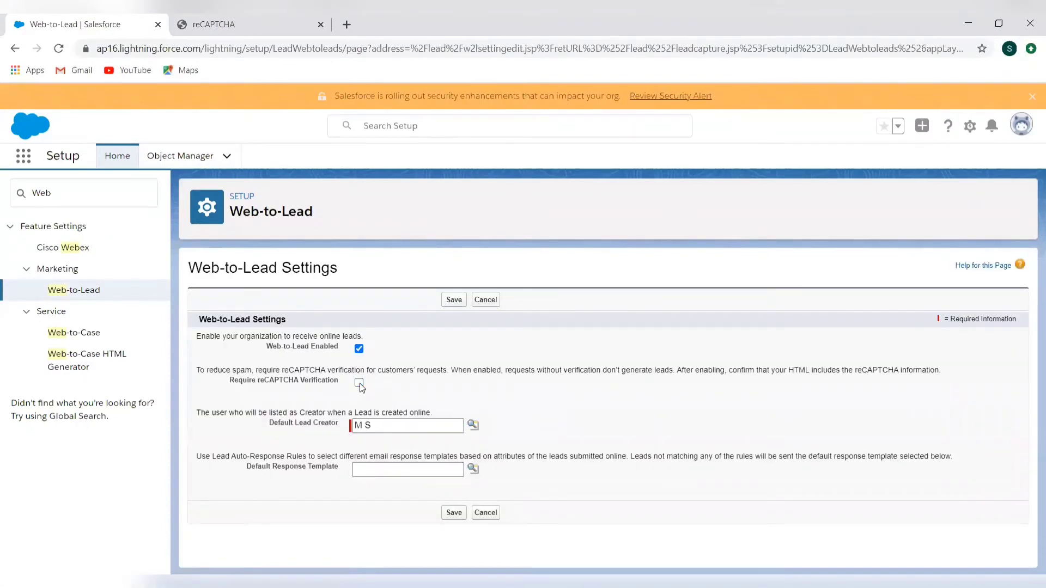
{"action": "left_click", "coordinate": [457, 301]}
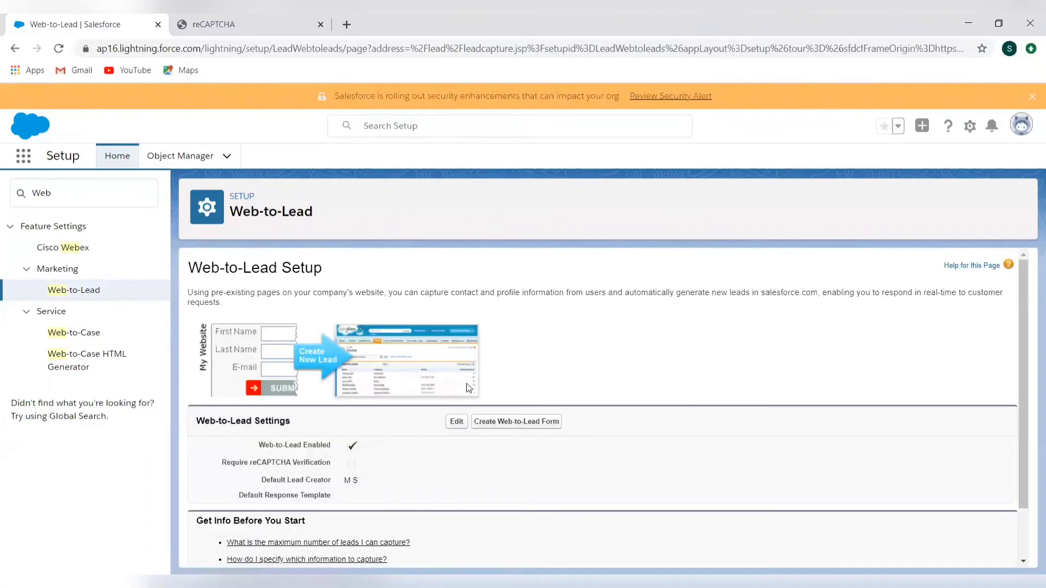
{"action": "left_click", "coordinate": [531, 423]}
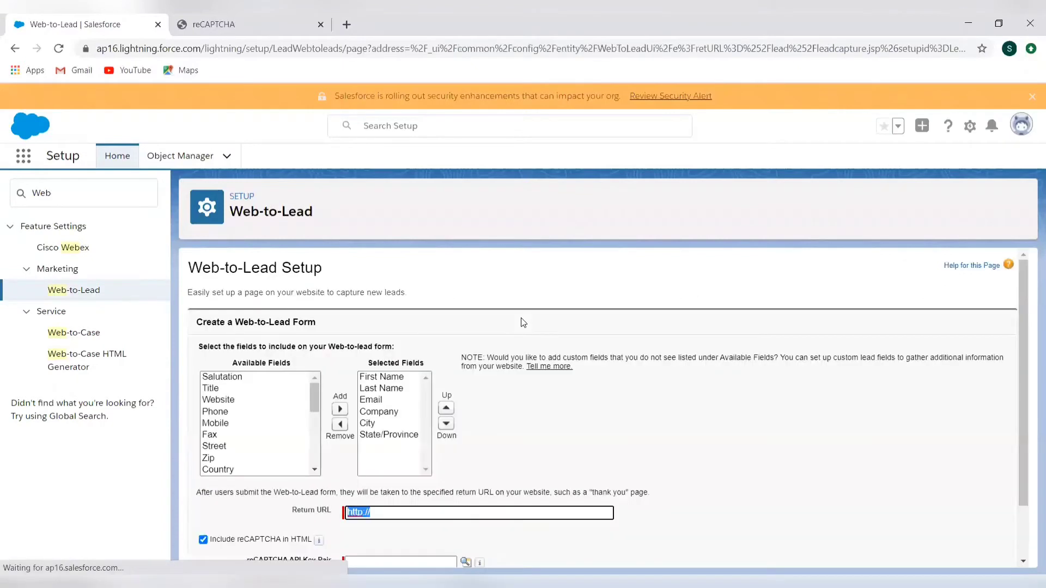
{"action": "scroll", "coordinate": [434, 461], "scroll_direction": "down", "scroll_amount": 1}
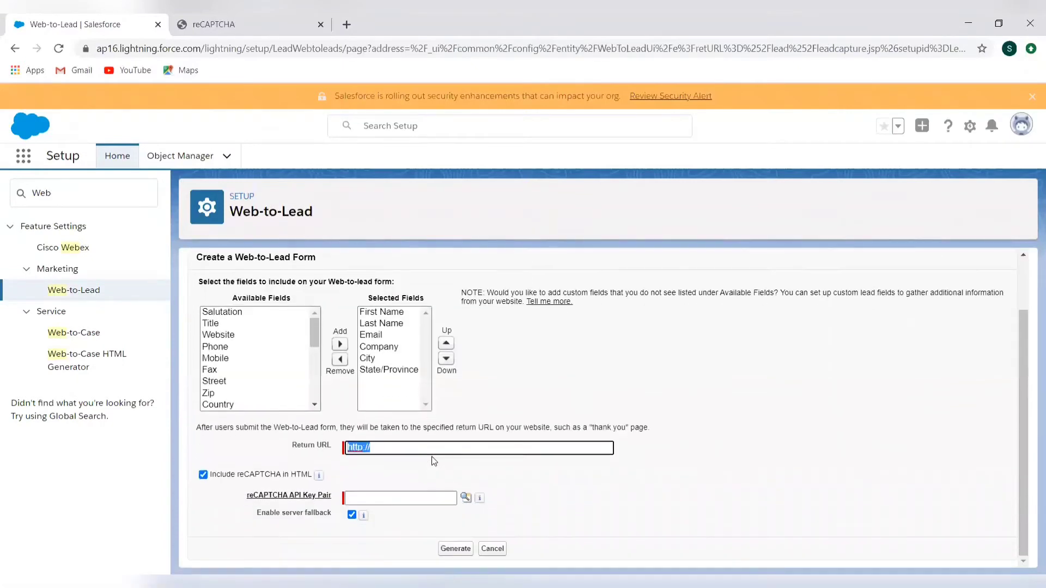
{"action": "left_click", "coordinate": [203, 475]}
{"action": "left_click", "coordinate": [203, 476]}
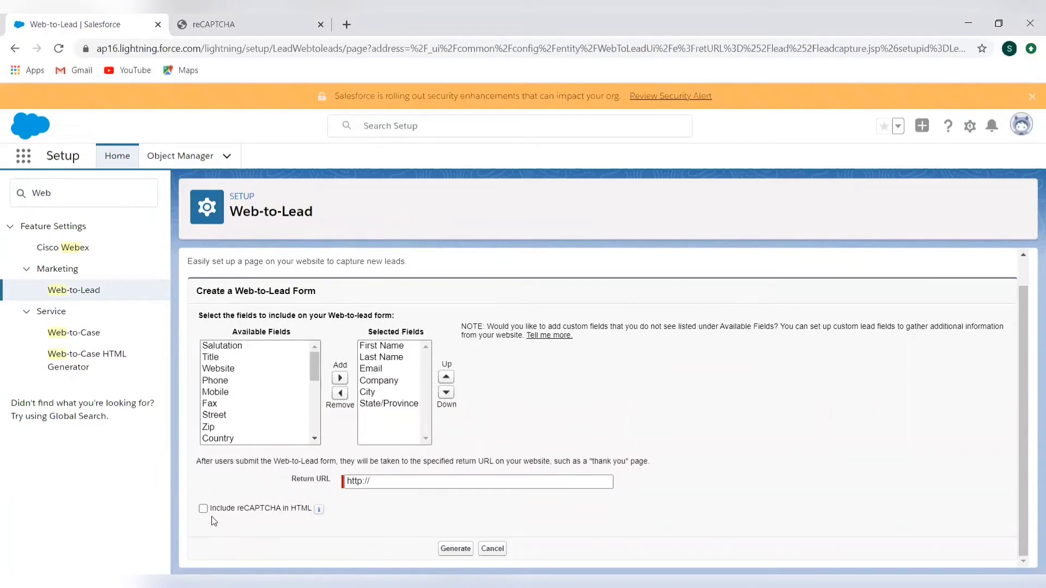
{"action": "left_click", "coordinate": [392, 481]}
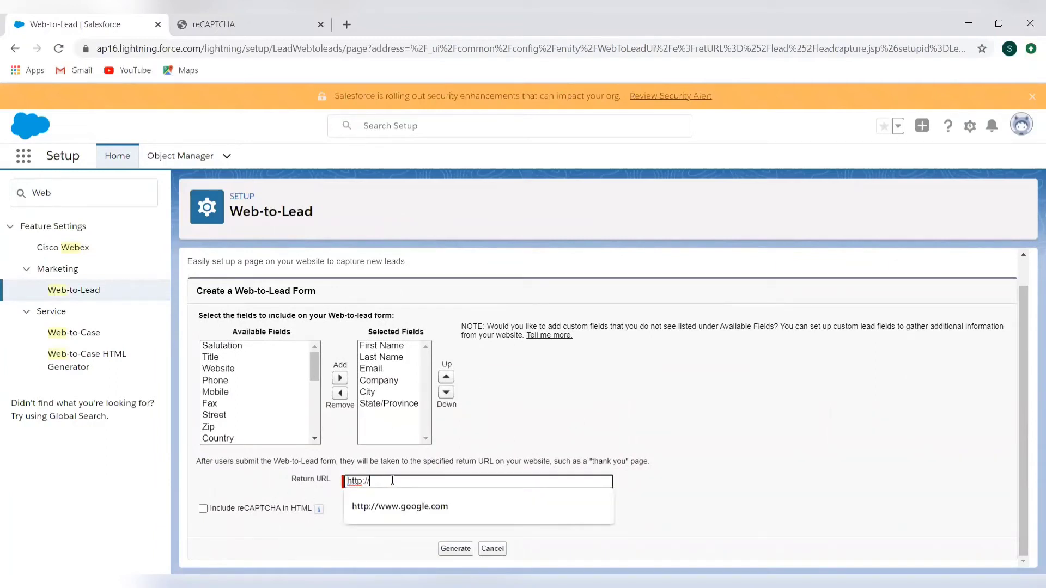
{"action": "left_click", "coordinate": [397, 508]}
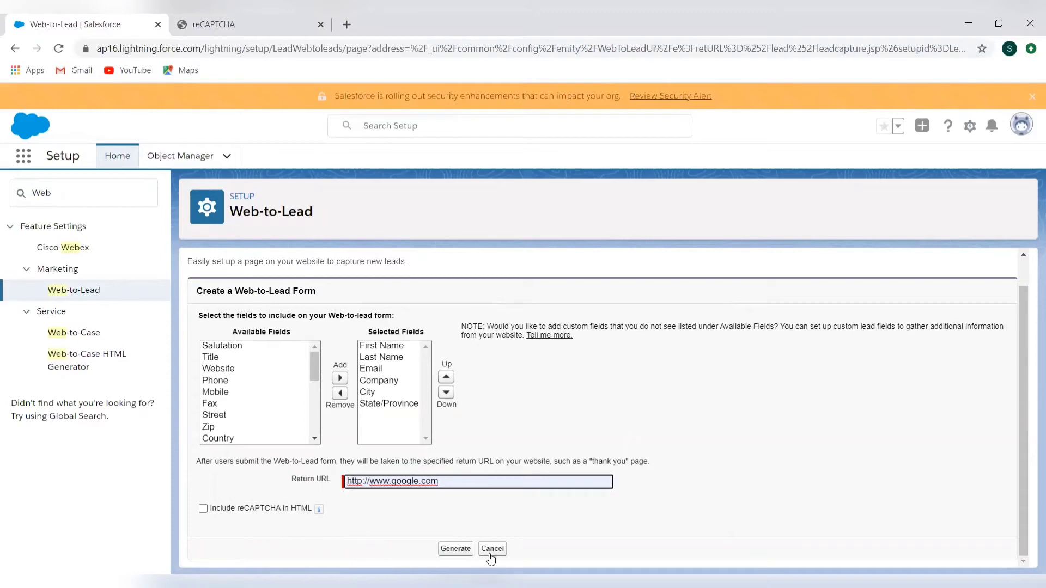
{"action": "left_click", "coordinate": [452, 550]}
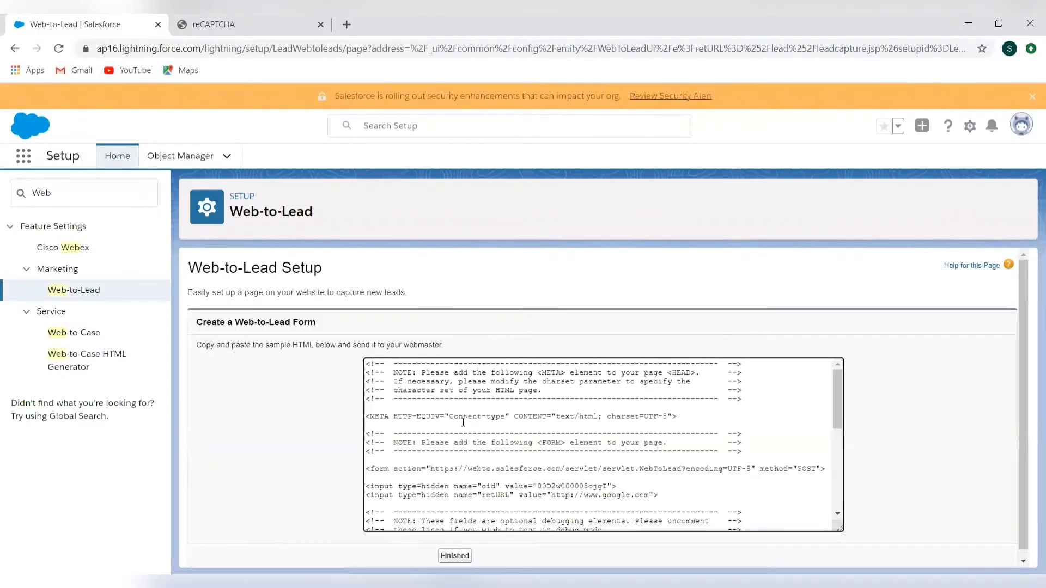
Review the generated Web-to-Lead form HTML and select all of the code
{"action": "scroll", "coordinate": [465, 455], "scroll_direction": "down", "scroll_amount": 10}
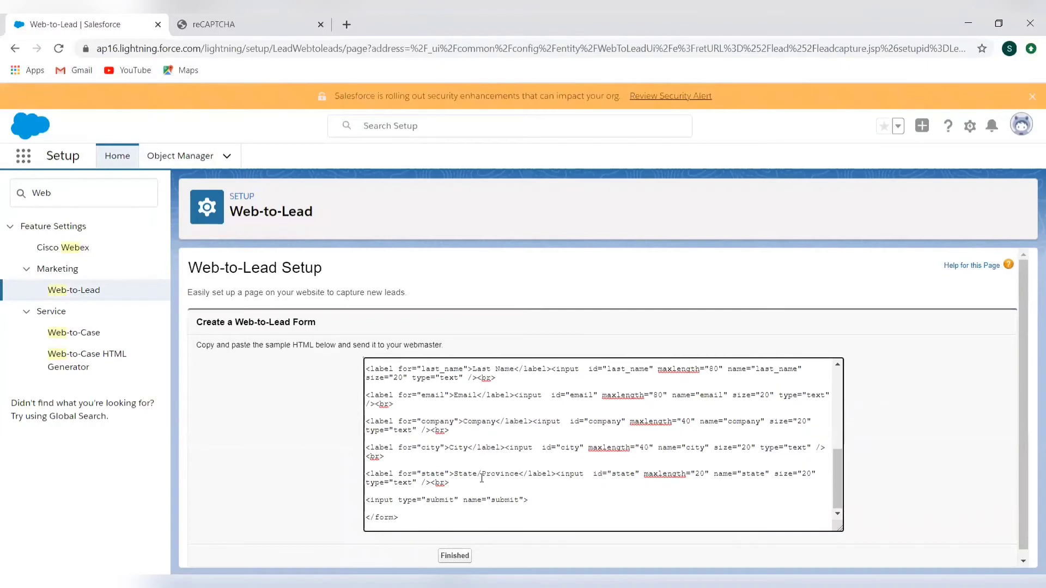
{"action": "scroll", "coordinate": [482, 479], "scroll_direction": "up", "scroll_amount": 10}
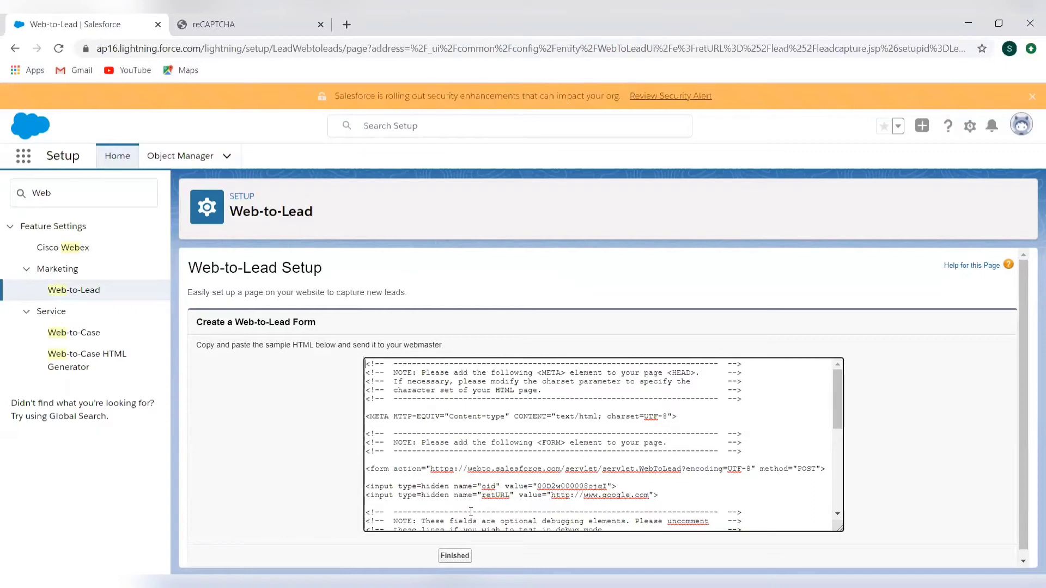
{"action": "scroll", "coordinate": [501, 426], "scroll_direction": "down", "scroll_amount": 10}
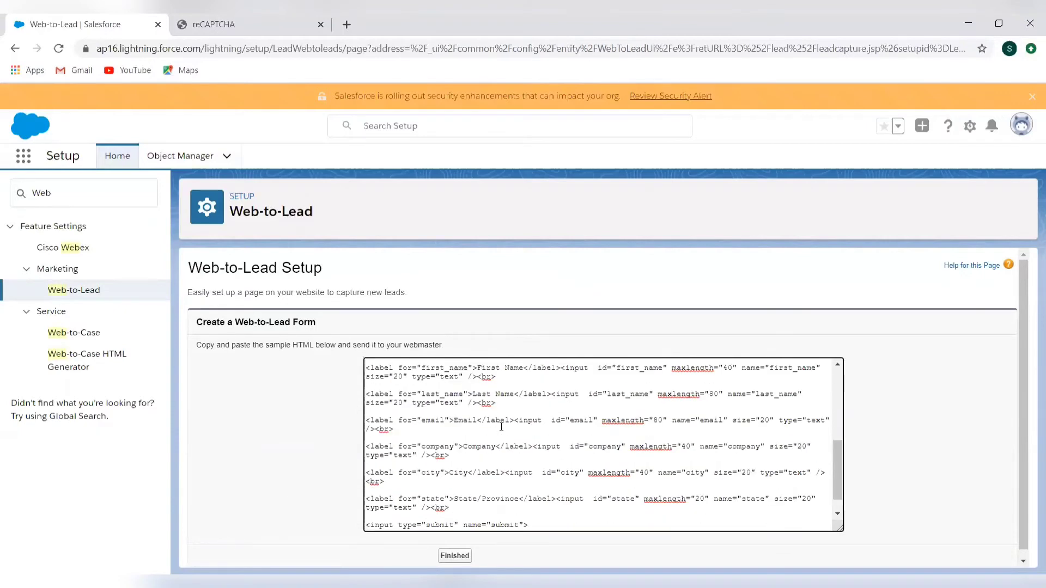
{"action": "key", "text": "ctrl+a"}
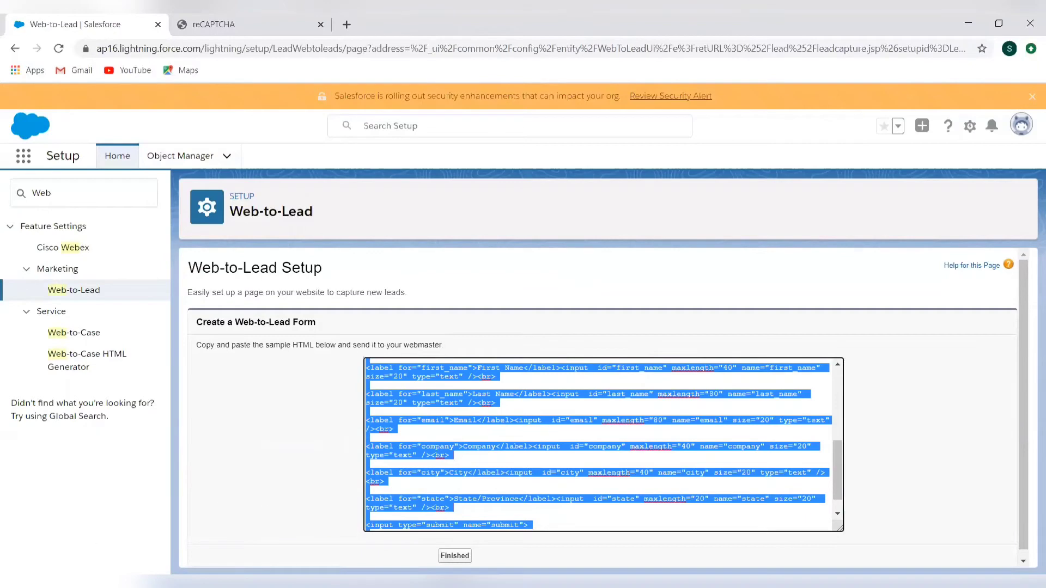
{"action": "key", "text": "alt+Tab"}
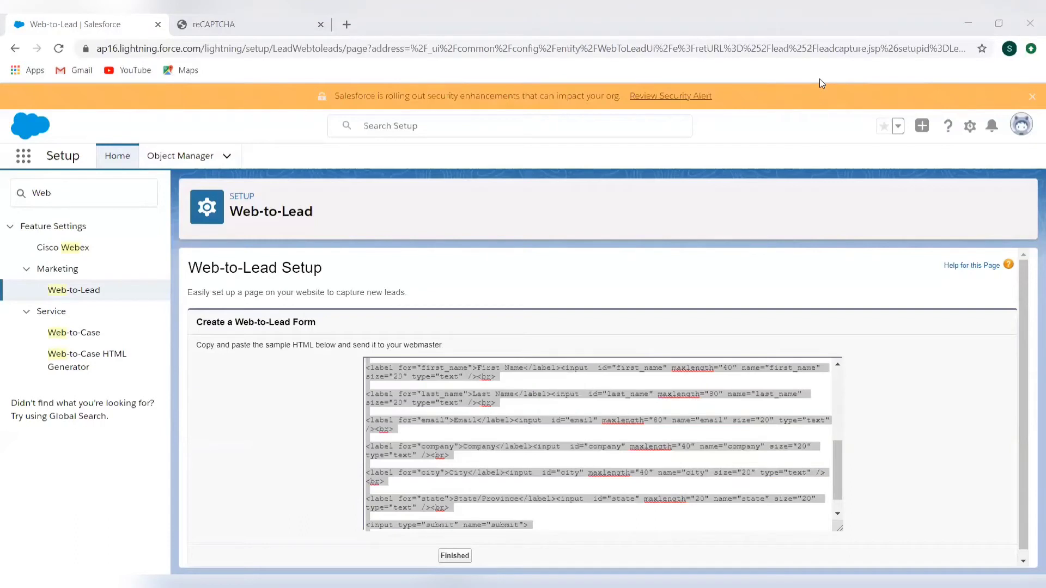
{"action": "key", "text": "alt+Down"}
{"action": "key", "text": "Down"}
{"action": "key", "text": "Return"}
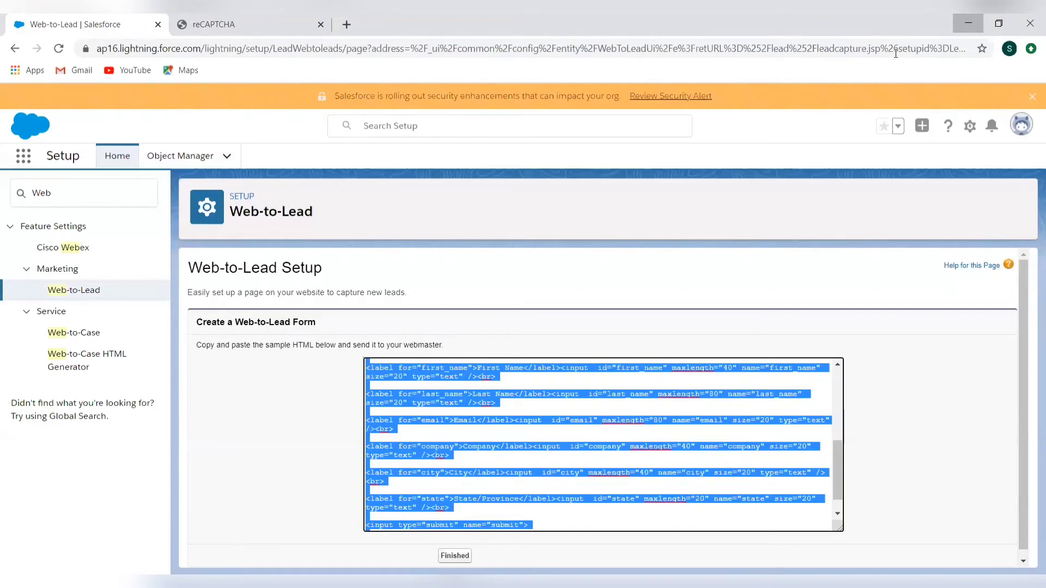
Find and open the Sales app and go to its Leads list
{"action": "left_click", "coordinate": [23, 157]}
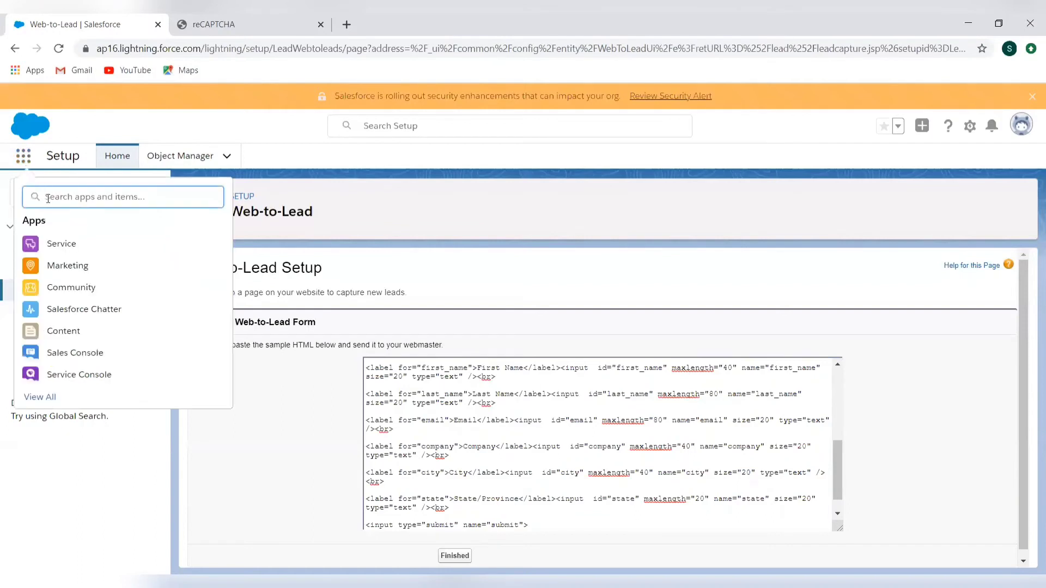
{"action": "type", "text": "sales"}
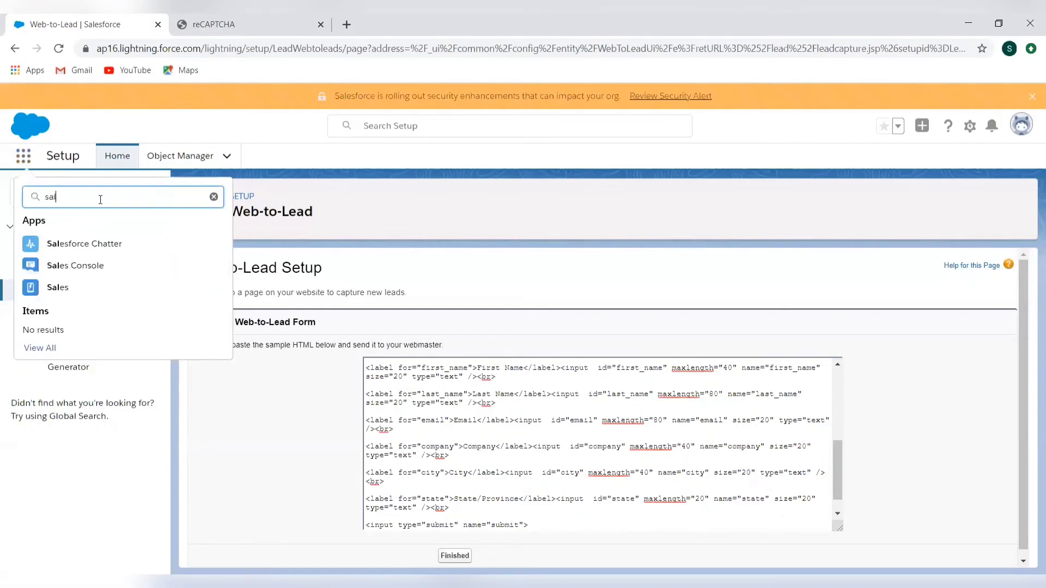
{"action": "left_click", "coordinate": [39, 290]}
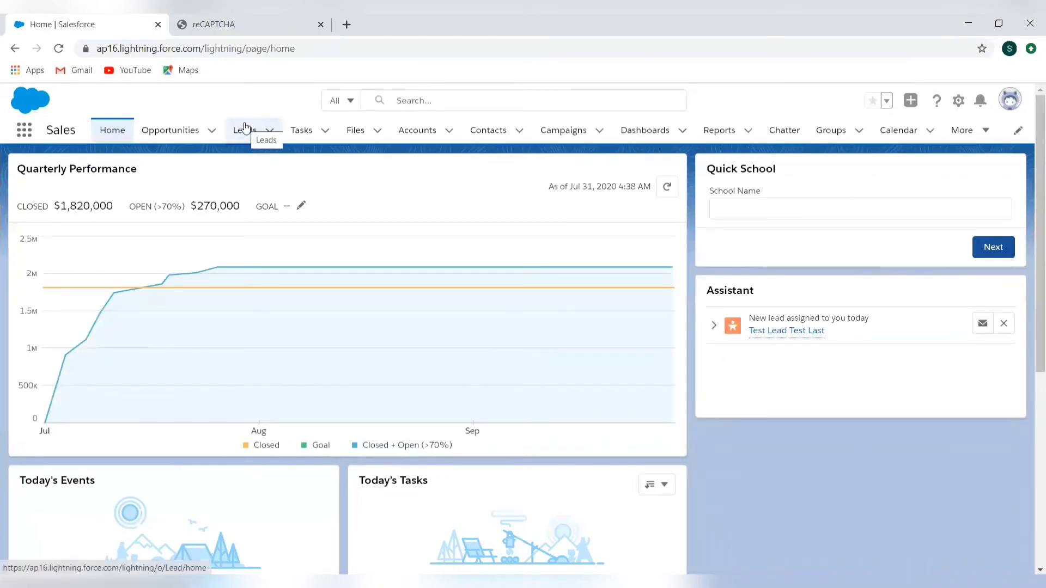
{"action": "left_click", "coordinate": [245, 129]}
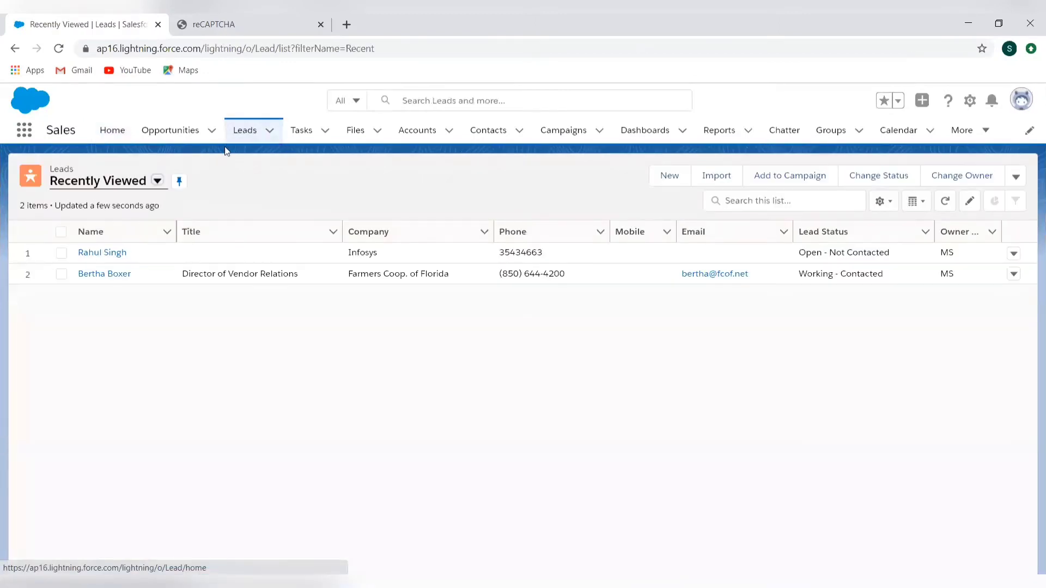
Switch the Leads list to the All Open Leads view and open the Test Lead Test Last record
{"action": "left_click", "coordinate": [155, 181]}
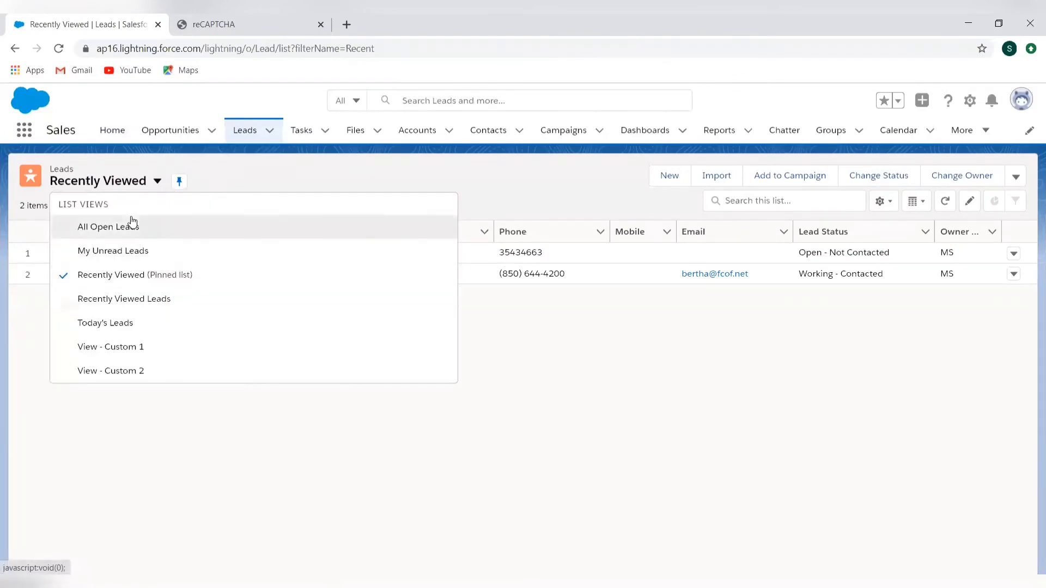
{"action": "left_click", "coordinate": [133, 222]}
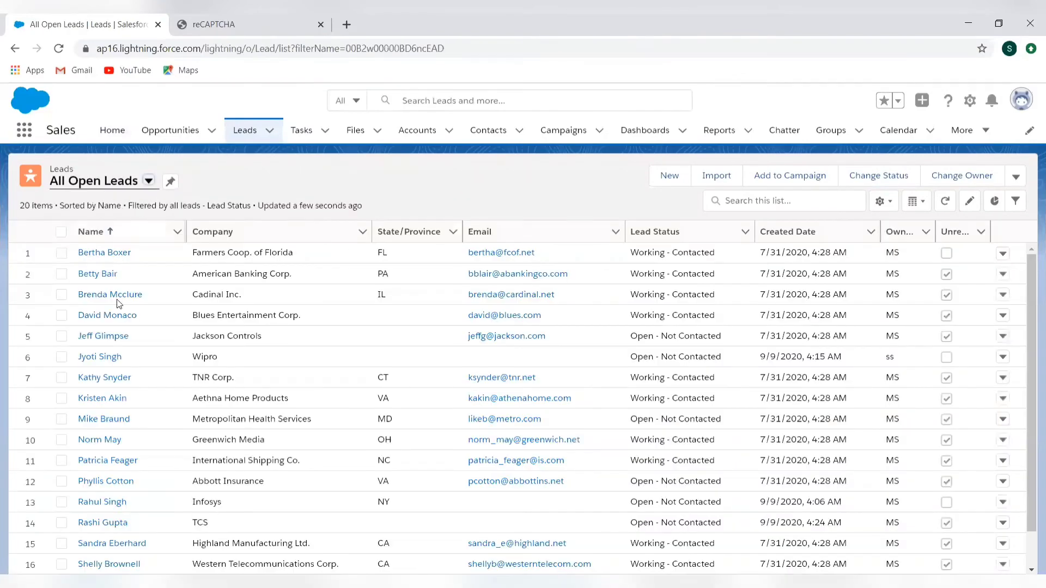
{"action": "scroll", "coordinate": [112, 439], "scroll_direction": "down", "scroll_amount": 3}
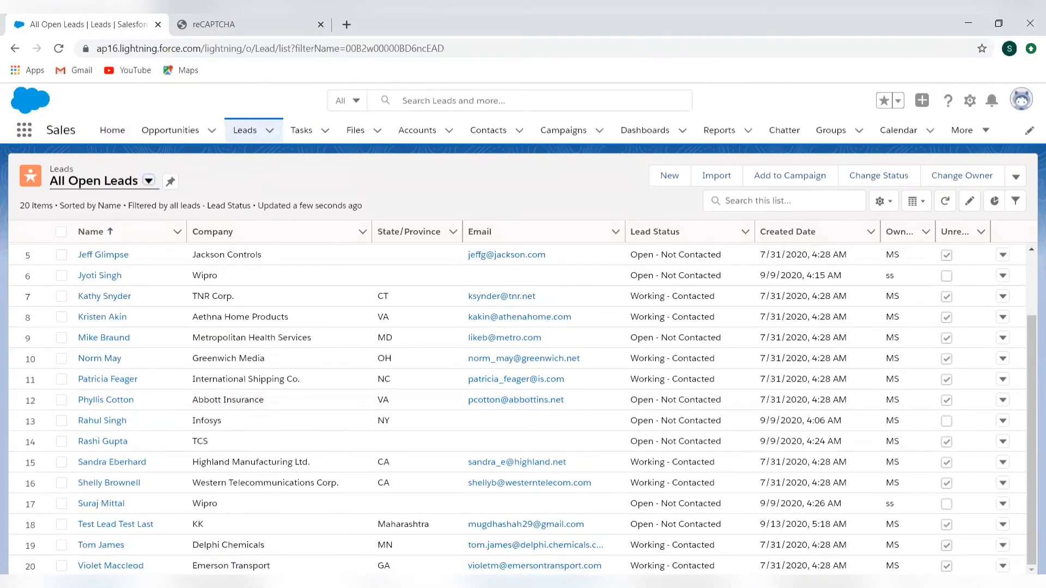
{"action": "left_click", "coordinate": [123, 526]}
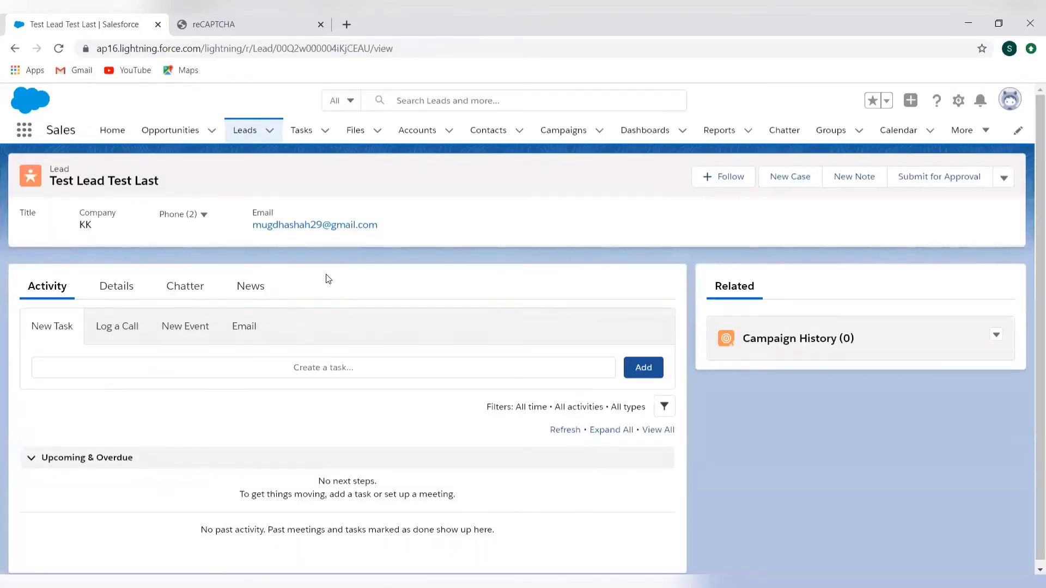
Review the lead's detail fields, including its company, email, status, address and creation information
{"action": "left_click", "coordinate": [114, 325]}
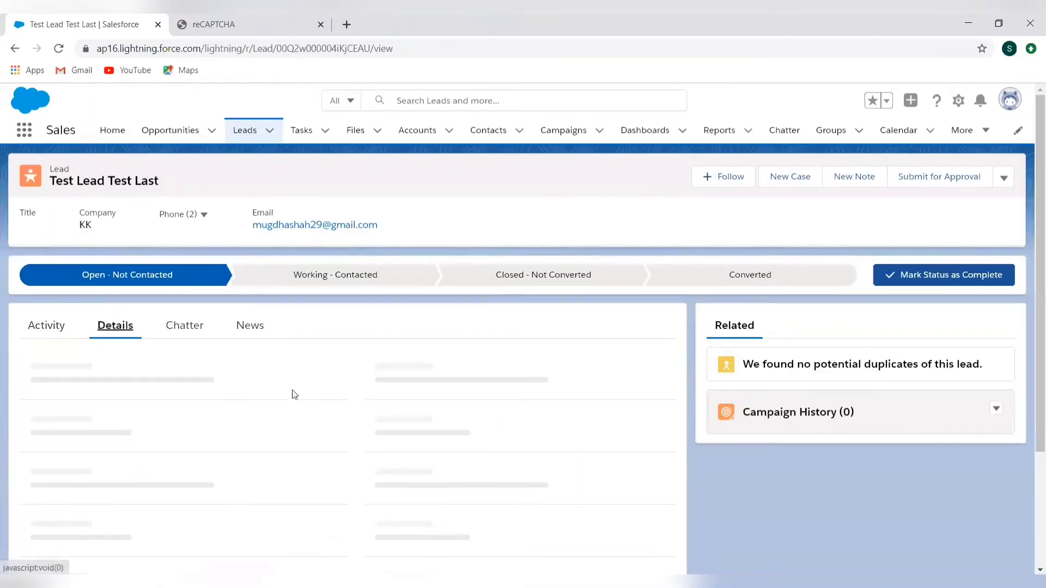
{"action": "scroll", "coordinate": [292, 394], "scroll_direction": "down", "scroll_amount": 5}
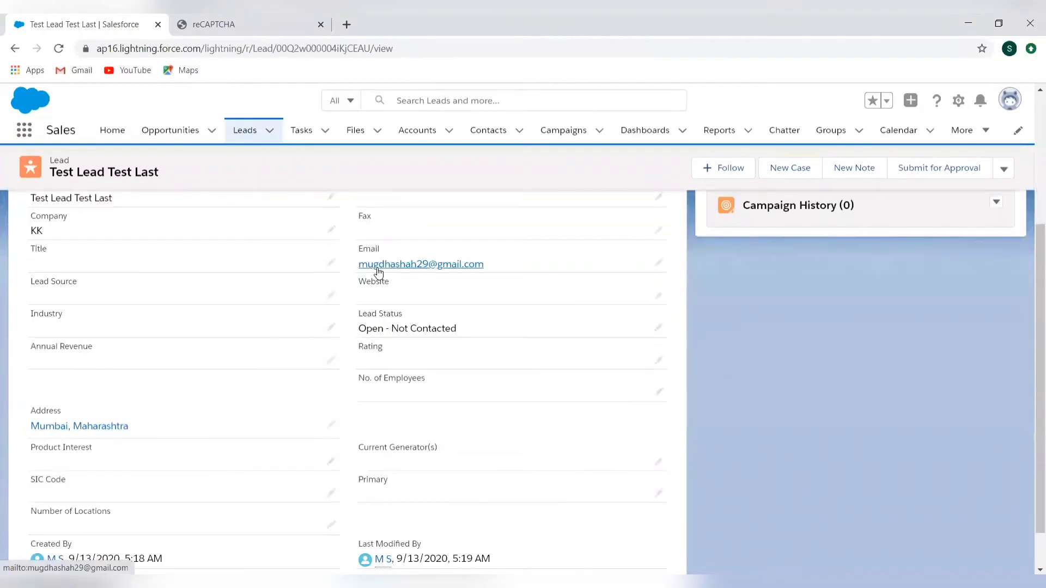
{"action": "scroll", "coordinate": [163, 371], "scroll_direction": "down", "scroll_amount": 1}
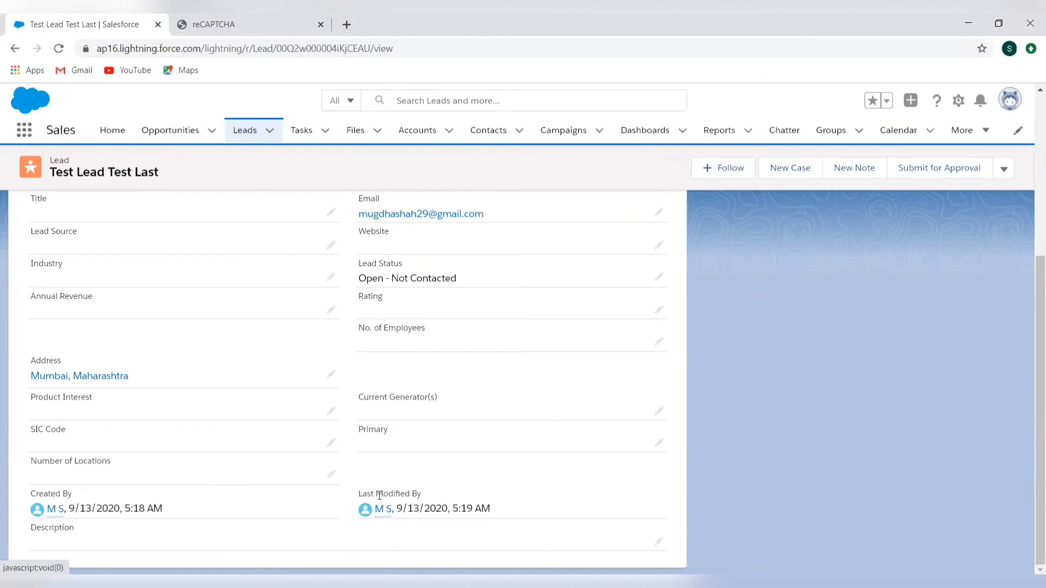
{"action": "scroll", "coordinate": [380, 496], "scroll_direction": "up", "scroll_amount": 5}
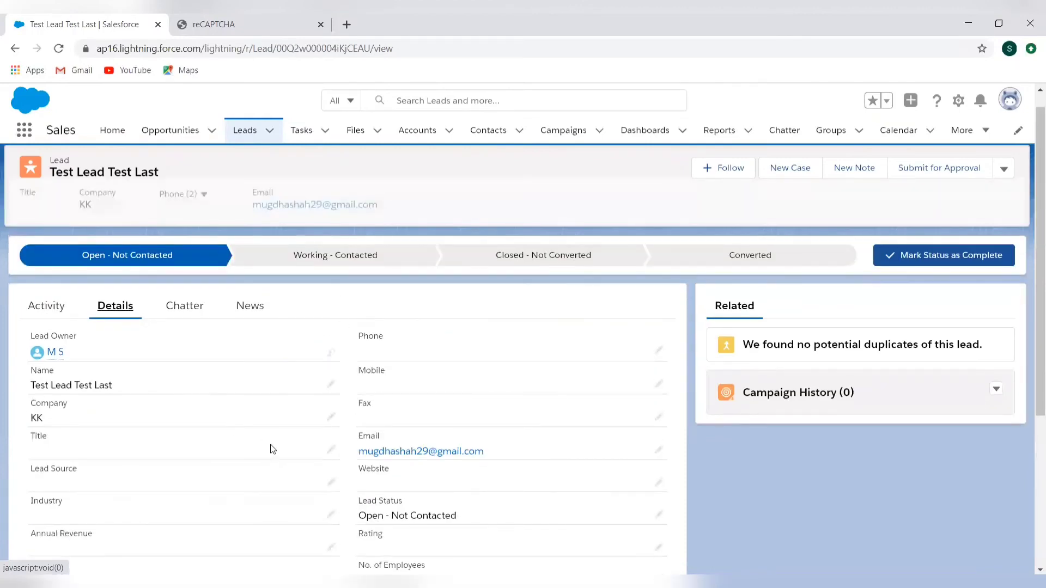
{"action": "scroll", "coordinate": [582, 445], "scroll_direction": "down", "scroll_amount": 1}
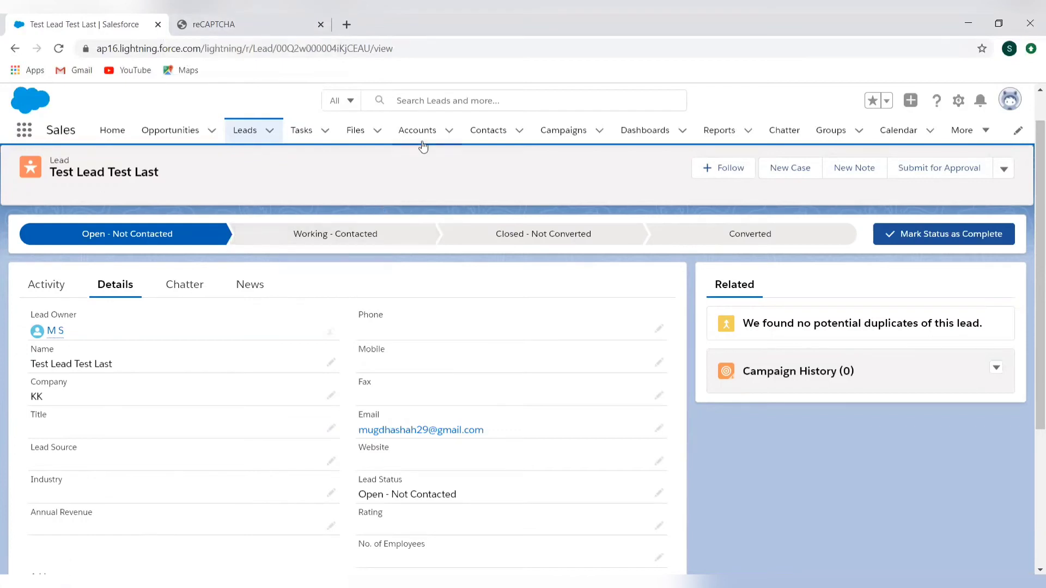
Open Setup from the lead record, search for Web-to and open the Web-to-Case settings
{"action": "left_click", "coordinate": [956, 107]}
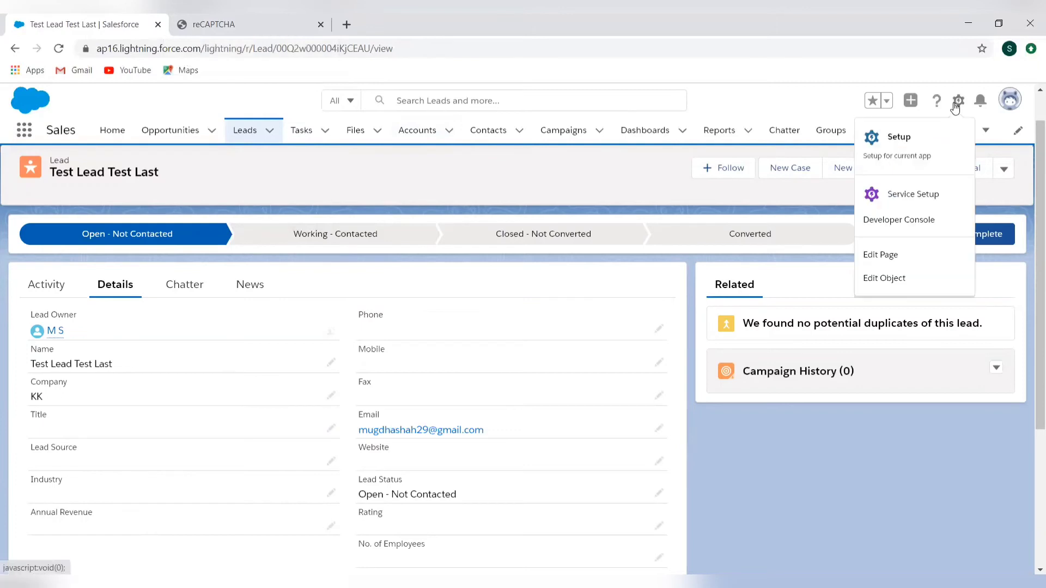
{"action": "left_click", "coordinate": [906, 152]}
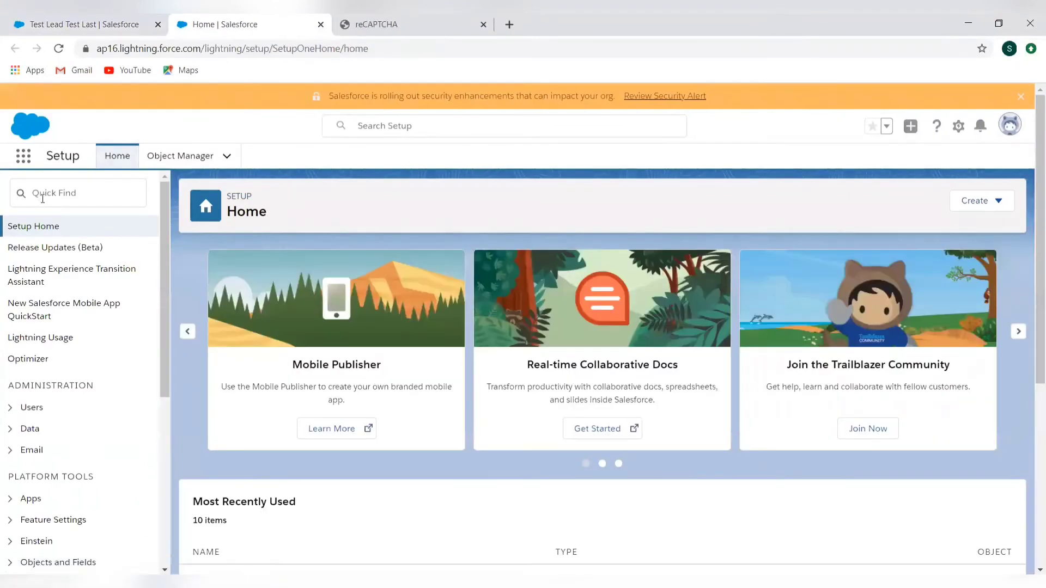
{"action": "left_click", "coordinate": [44, 199]}
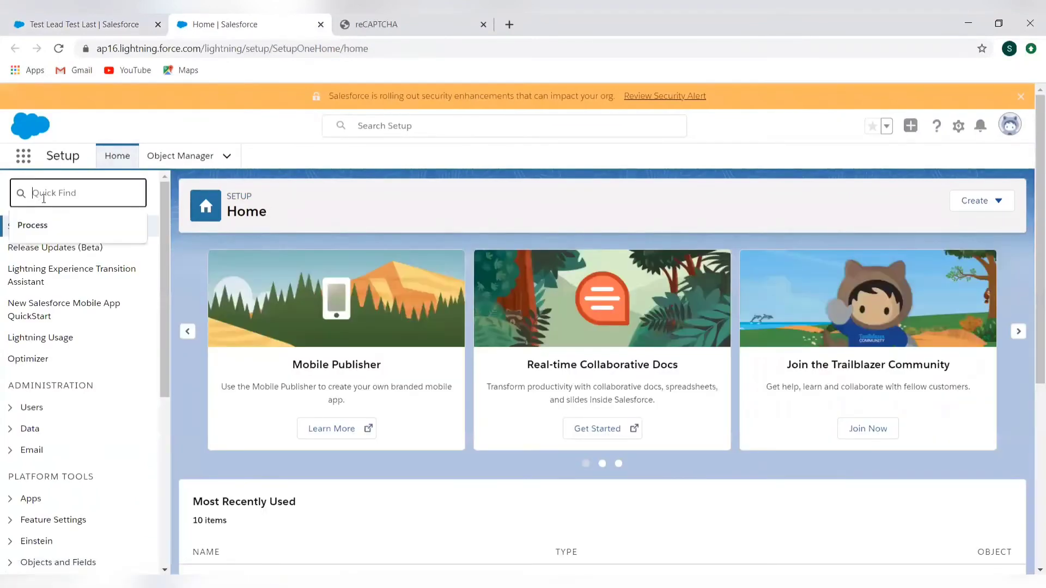
{"action": "type", "text": "Web"}
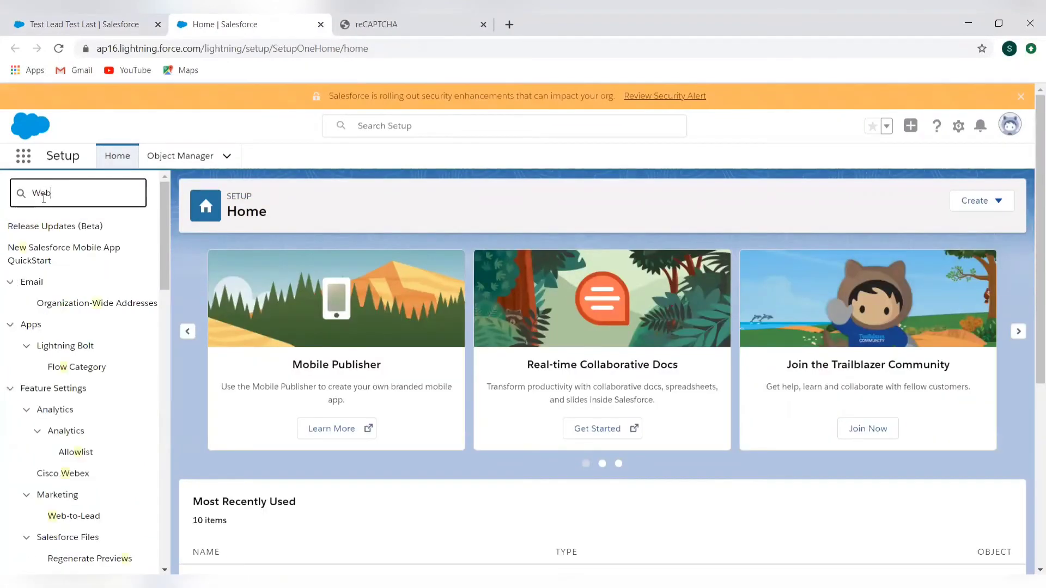
{"action": "type", "text": "-to"}
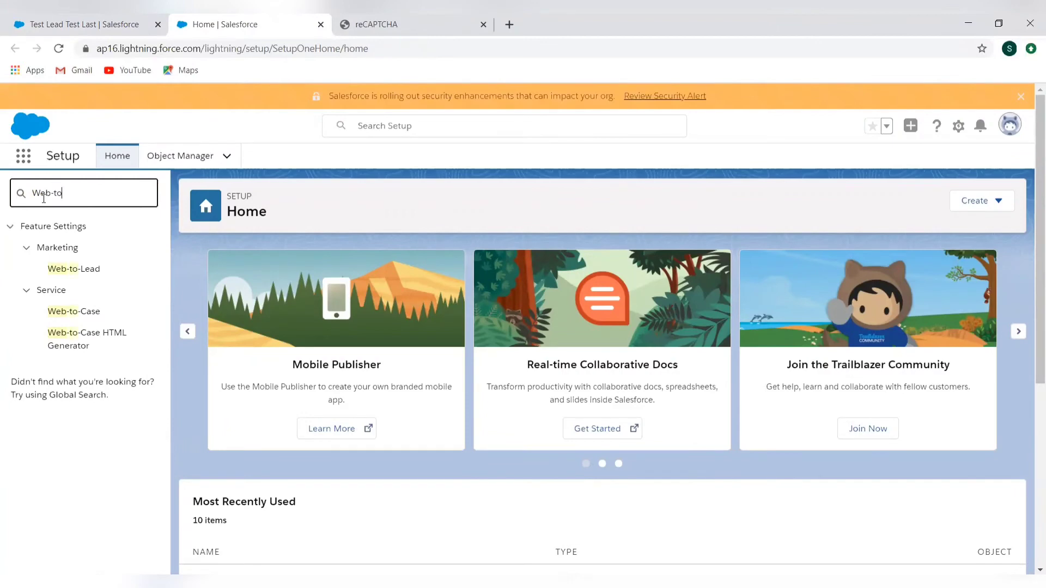
{"action": "left_click", "coordinate": [74, 316]}
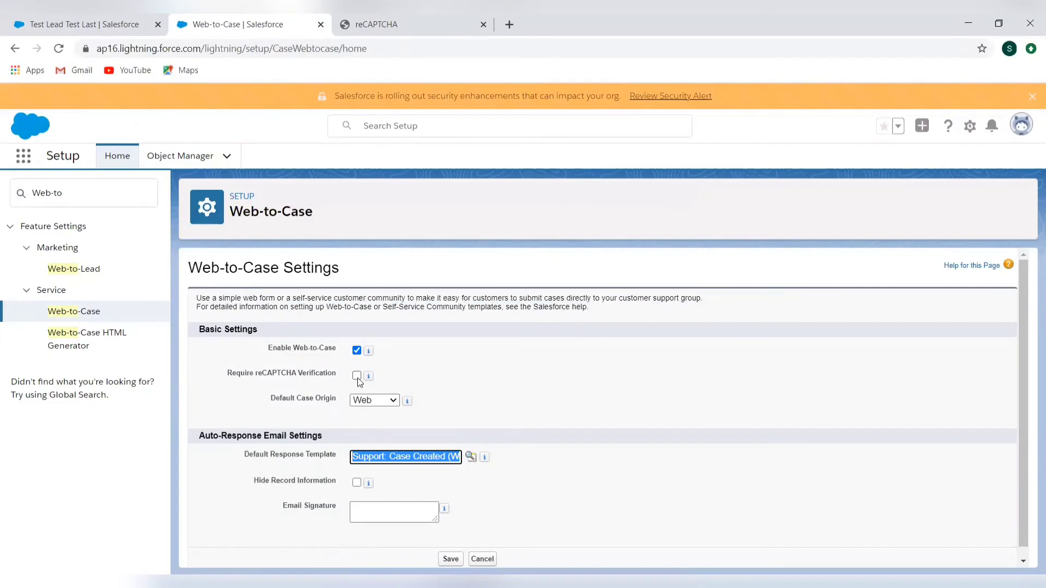
Examine the registered reCAPTCHA keys, then the Default Case Origin options and Default Response Template in the Web-to-Case settings
{"action": "left_click", "coordinate": [391, 31]}
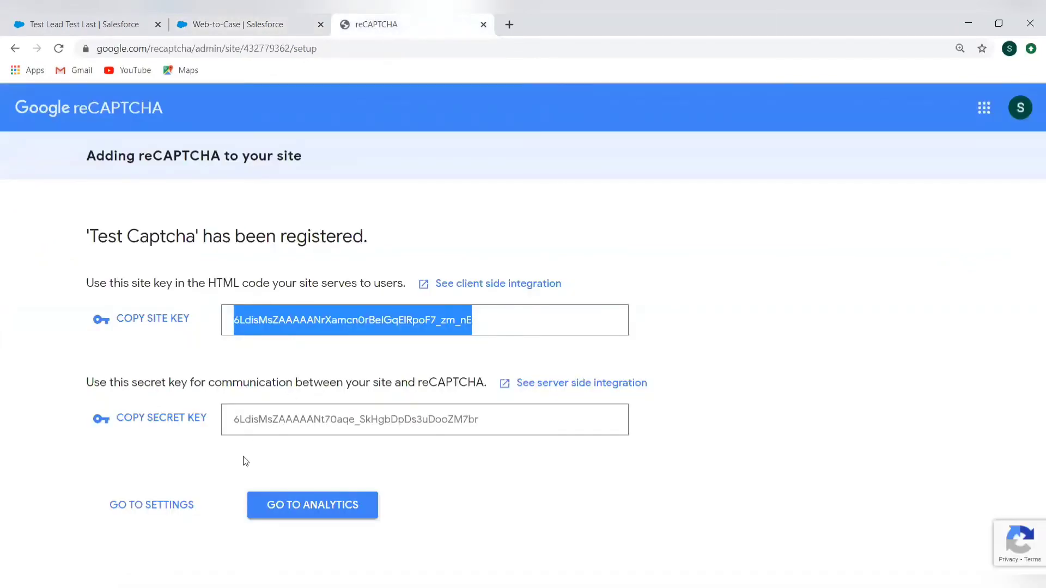
{"action": "left_click", "coordinate": [243, 31]}
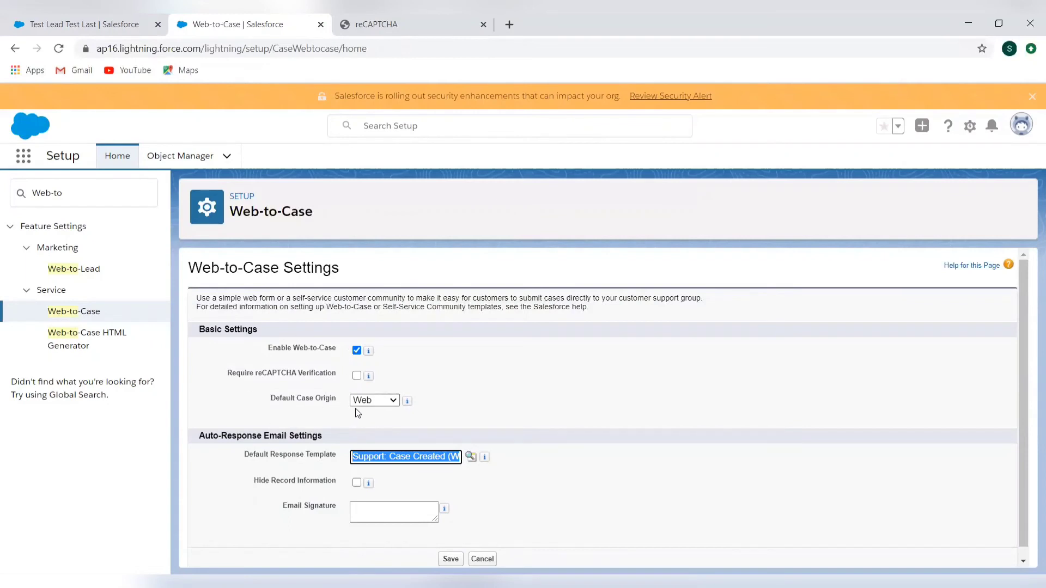
{"action": "left_click", "coordinate": [375, 401]}
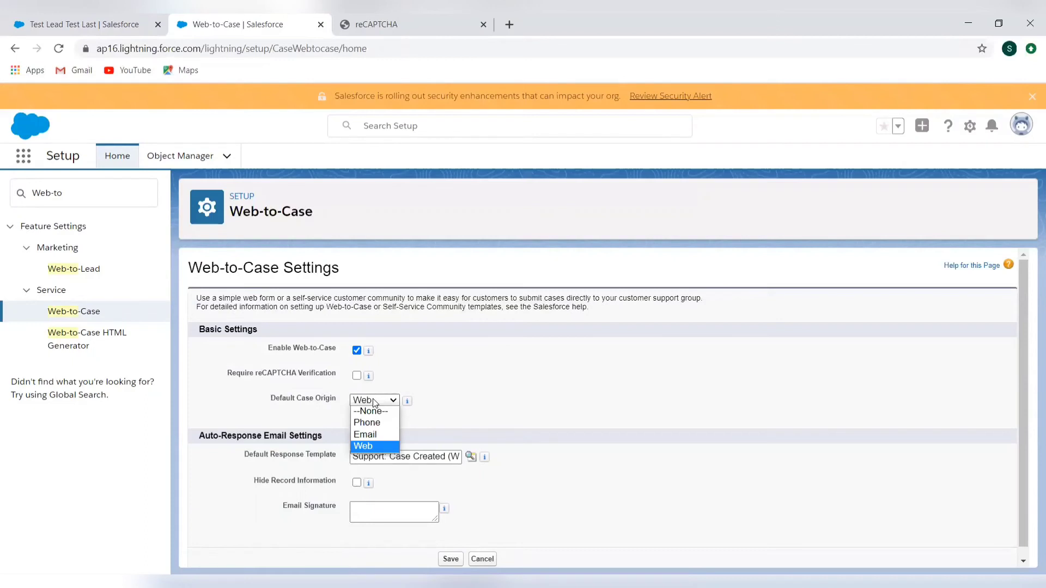
{"action": "left_click", "coordinate": [431, 377]}
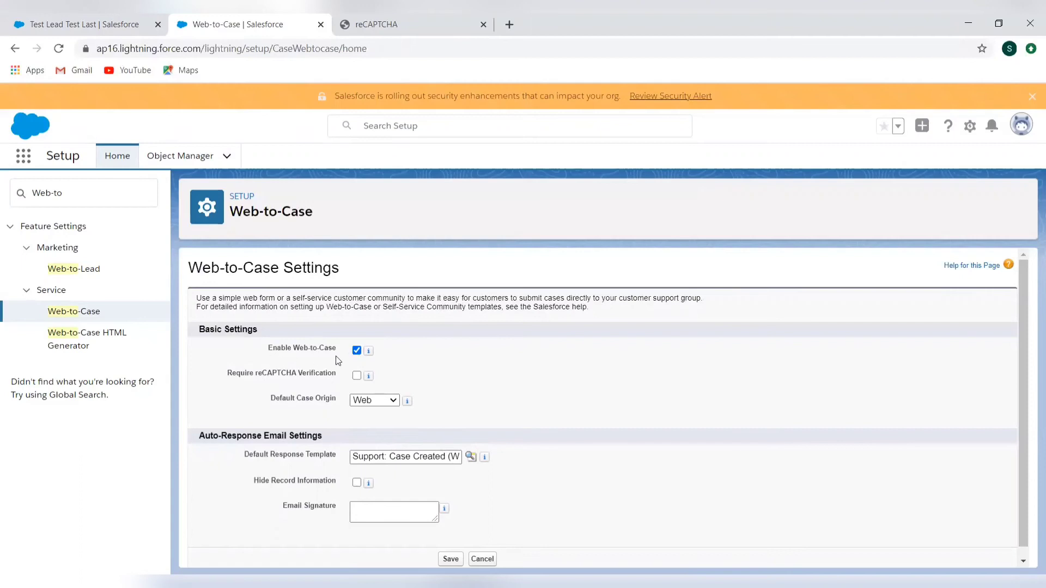
{"action": "scroll", "coordinate": [443, 397], "scroll_direction": "down", "scroll_amount": 1}
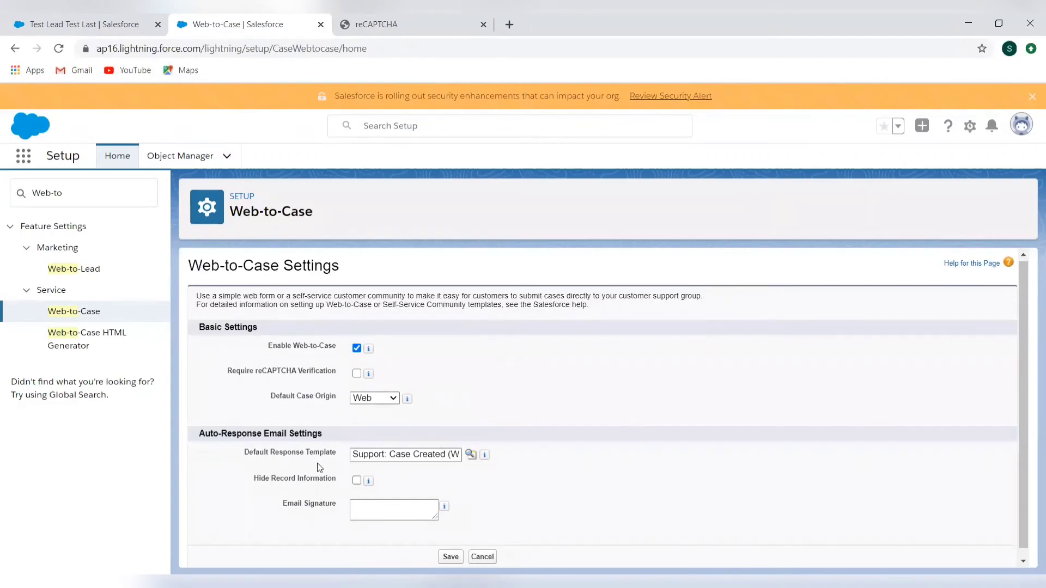
{"action": "left_click", "coordinate": [406, 453]}
{"action": "key", "text": "End"}
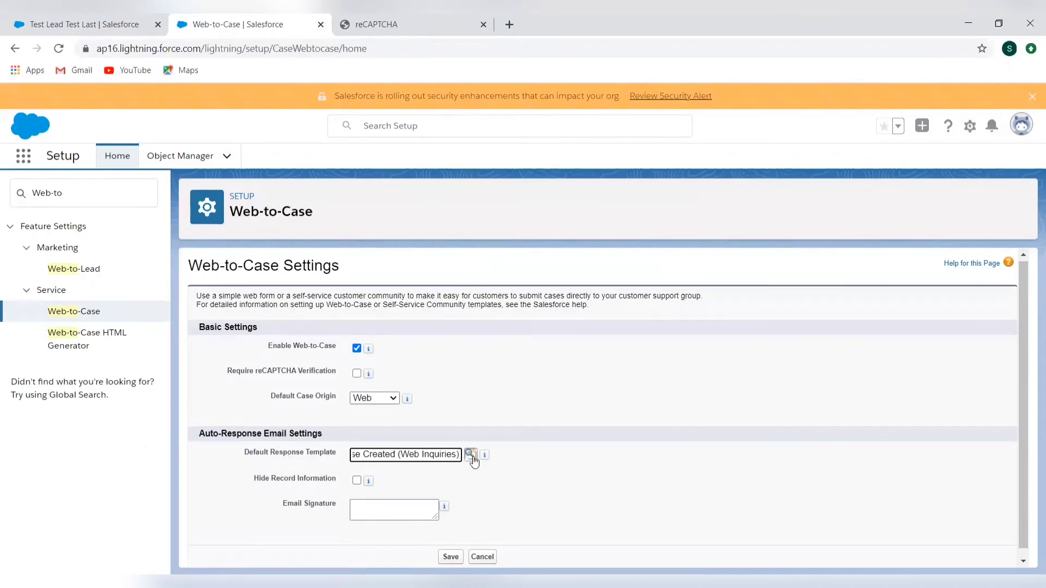
Set the Web-to-Case email signature to Tots Buddies Team and save the settings
{"action": "left_click", "coordinate": [367, 506]}
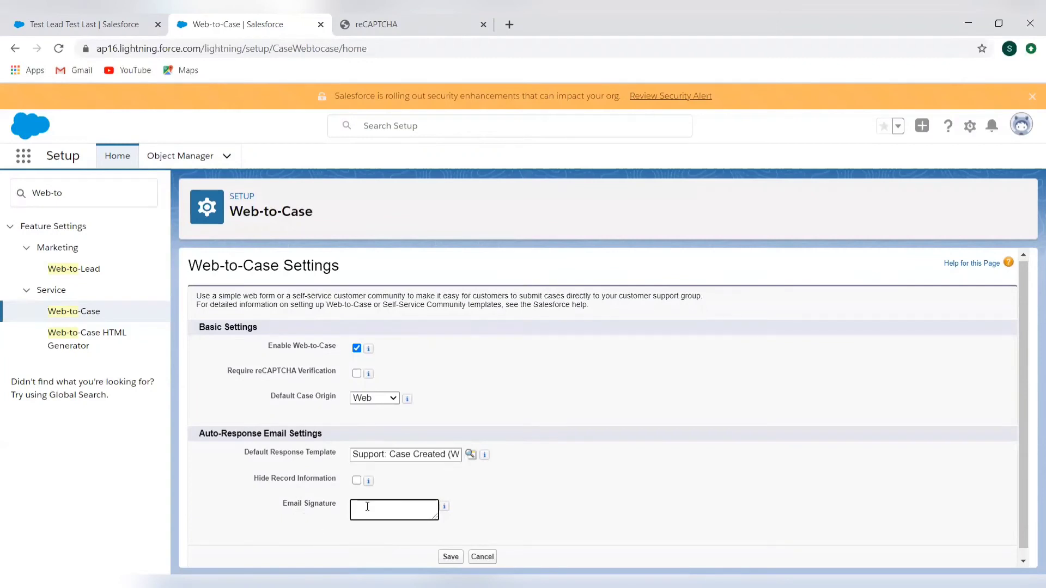
{"action": "type", "text": "Tots team"}
{"action": "key", "text": "BackSpace"}
{"action": "key", "text": "BackSpace"}
{"action": "key", "text": "BackSpace"}
{"action": "key", "text": "BackSpace"}
{"action": "key", "text": "BackSpace"}
{"action": "type", "text": "Buddies Team"}
{"action": "scroll", "coordinate": [424, 553], "scroll_direction": "down", "scroll_amount": 1}
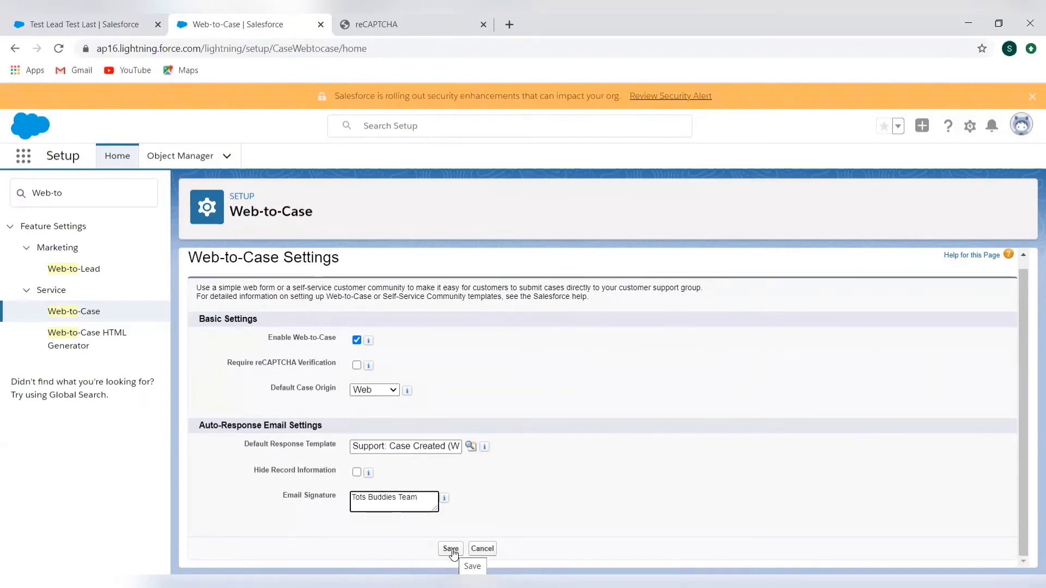
{"action": "left_click", "coordinate": [451, 549]}
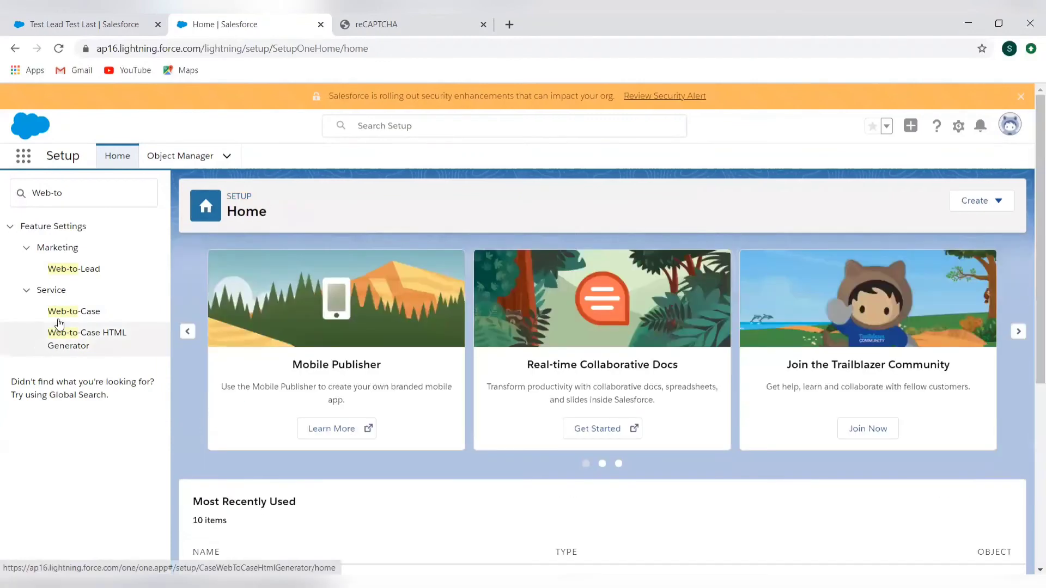
{"action": "left_click", "coordinate": [67, 346]}
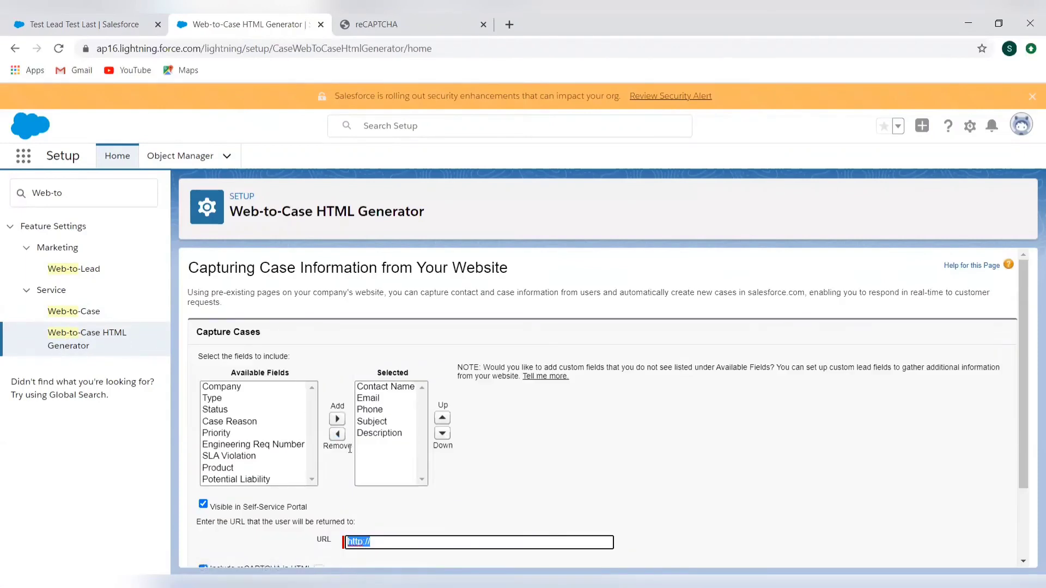
{"action": "scroll", "coordinate": [430, 497], "scroll_direction": "down", "scroll_amount": 1}
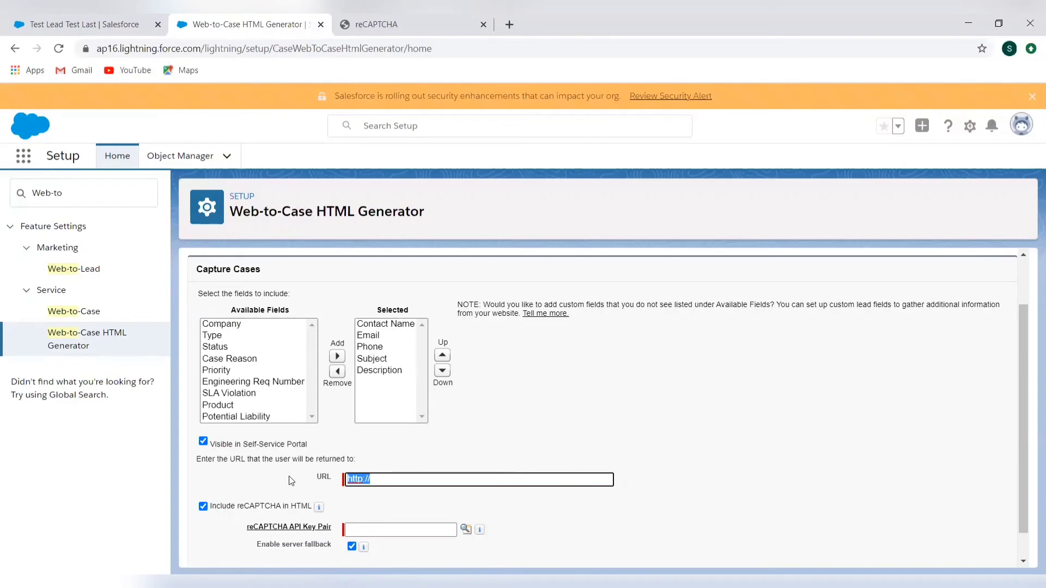
{"action": "scroll", "coordinate": [288, 476], "scroll_direction": "down", "scroll_amount": 1}
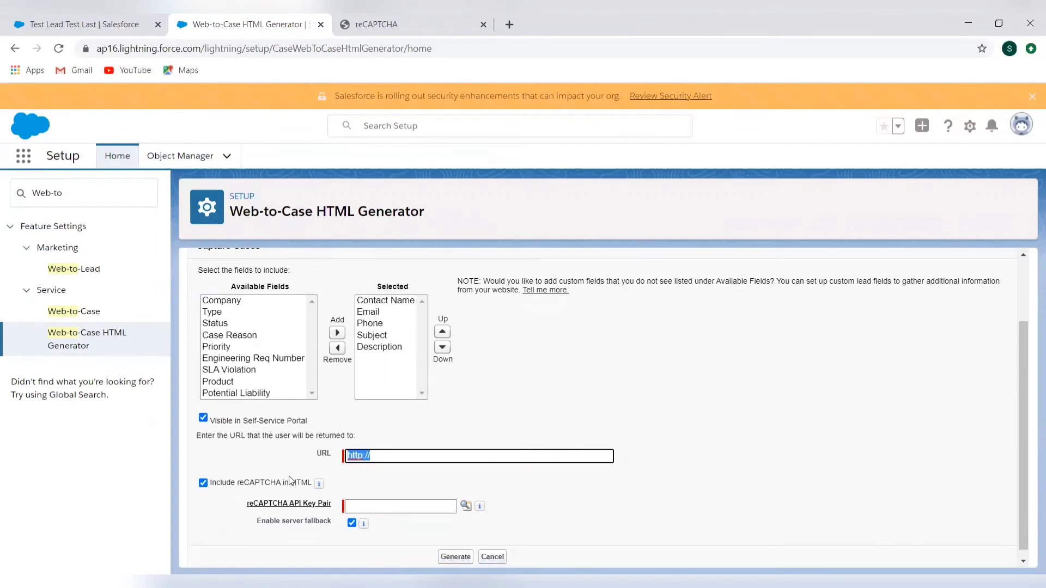
{"action": "left_click", "coordinate": [203, 483]}
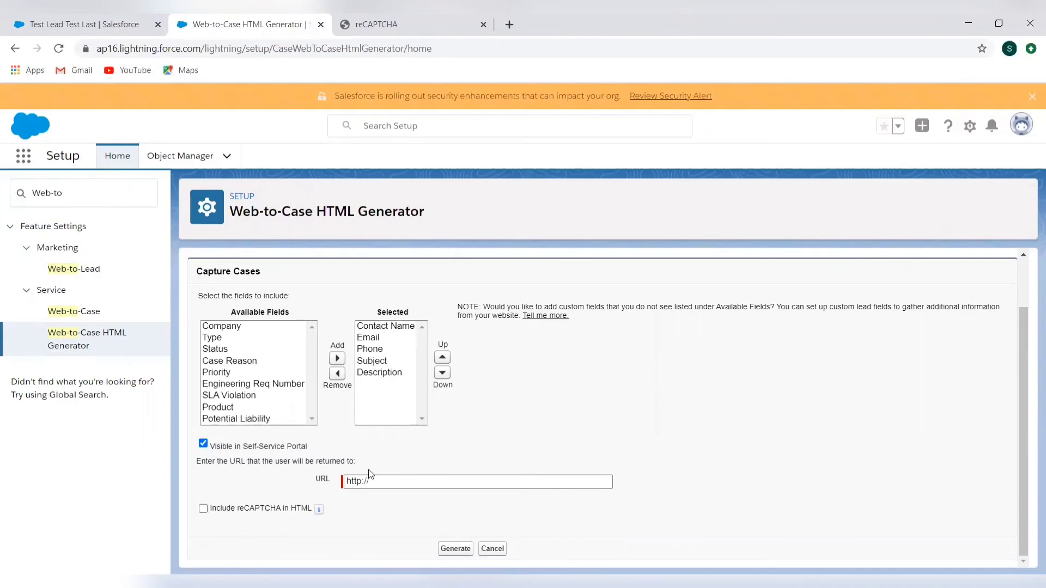
{"action": "left_click", "coordinate": [383, 480]}
{"action": "left_click", "coordinate": [383, 480]}
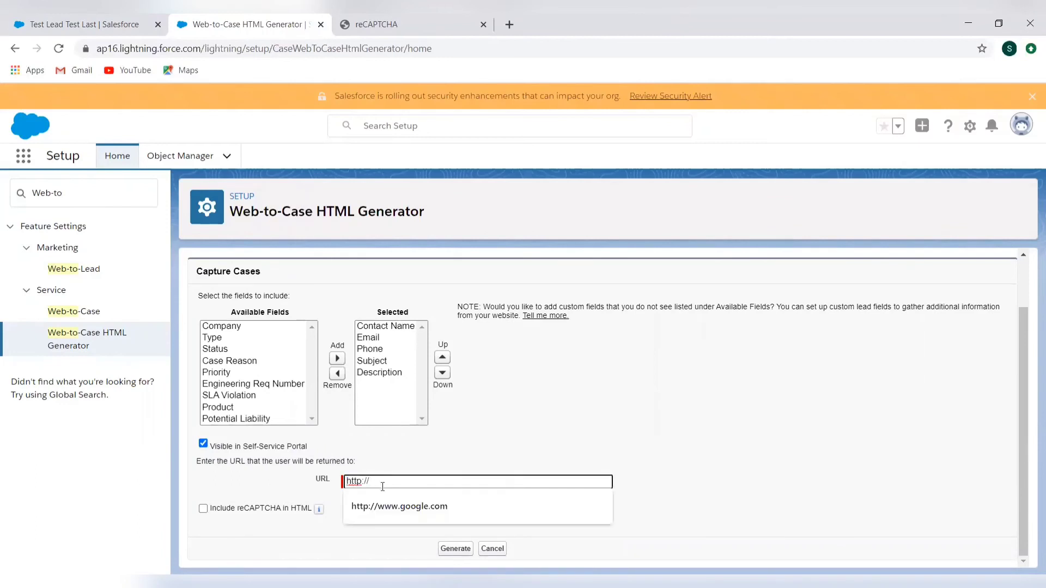
{"action": "left_click", "coordinate": [393, 516]}
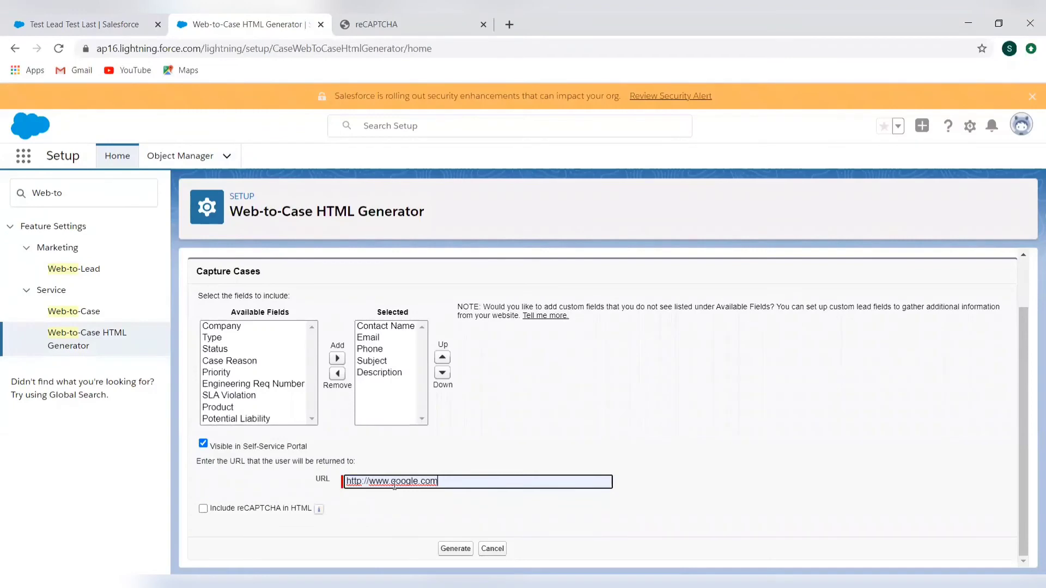
{"action": "left_click", "coordinate": [461, 551]}
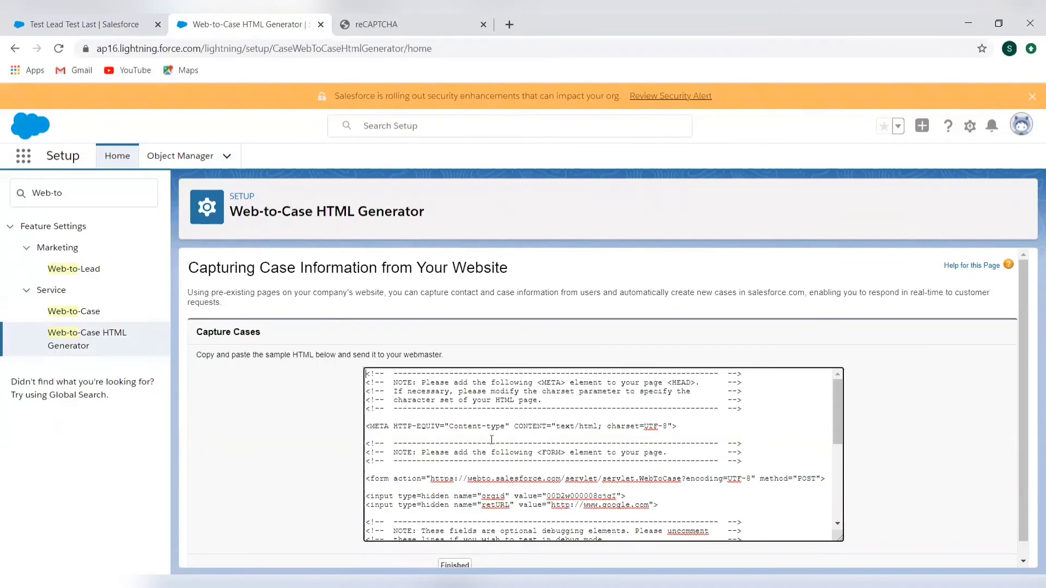
Select all of the generated Web-to-Case HTML and set the file type for saving it to All Files
{"action": "key", "text": "ctrl+a"}
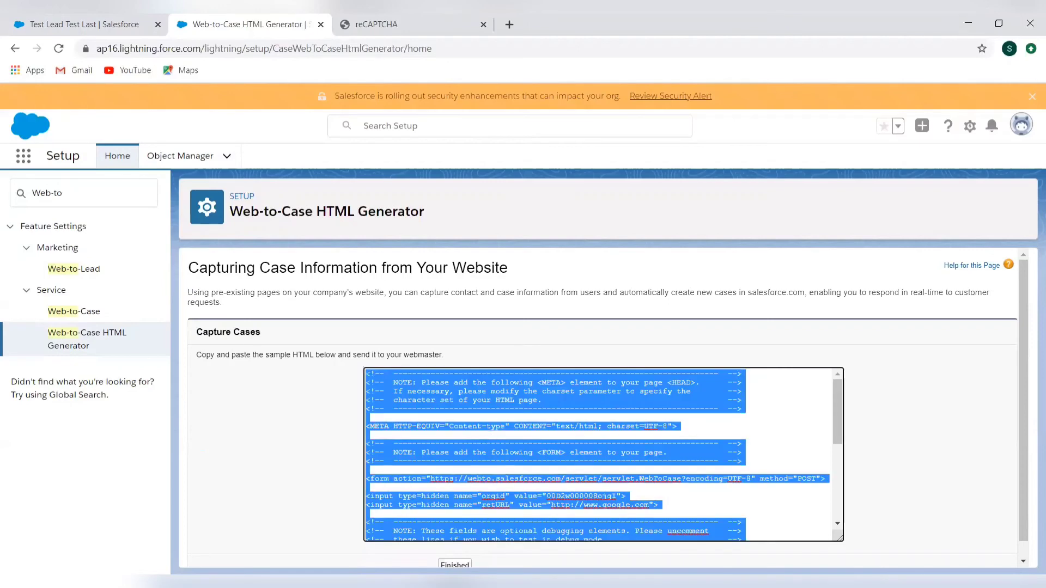
{"action": "left_click", "coordinate": [660, 578]}
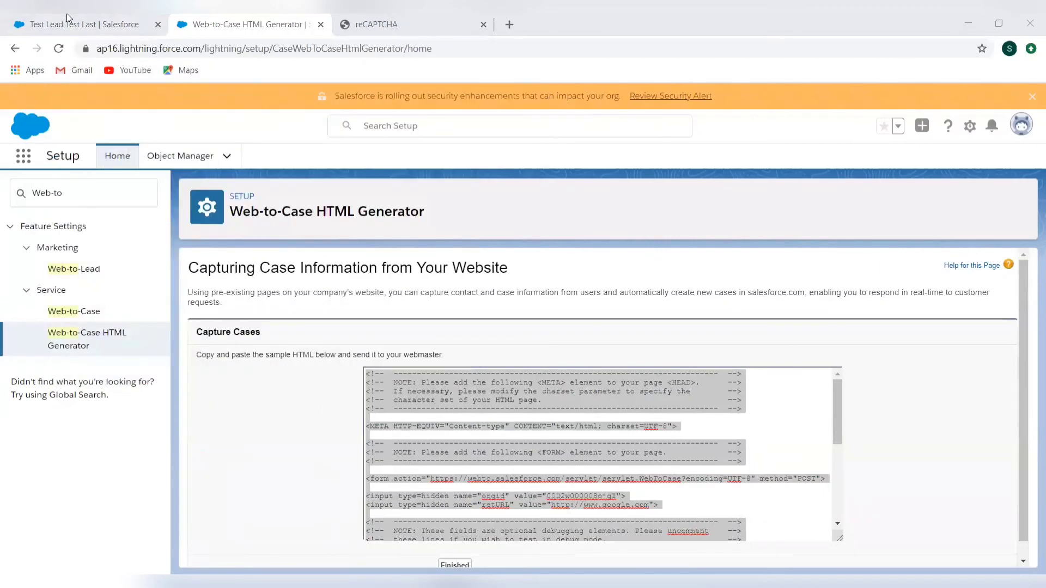
{"action": "key", "text": "alt+Down"}
{"action": "key", "text": "Down"}
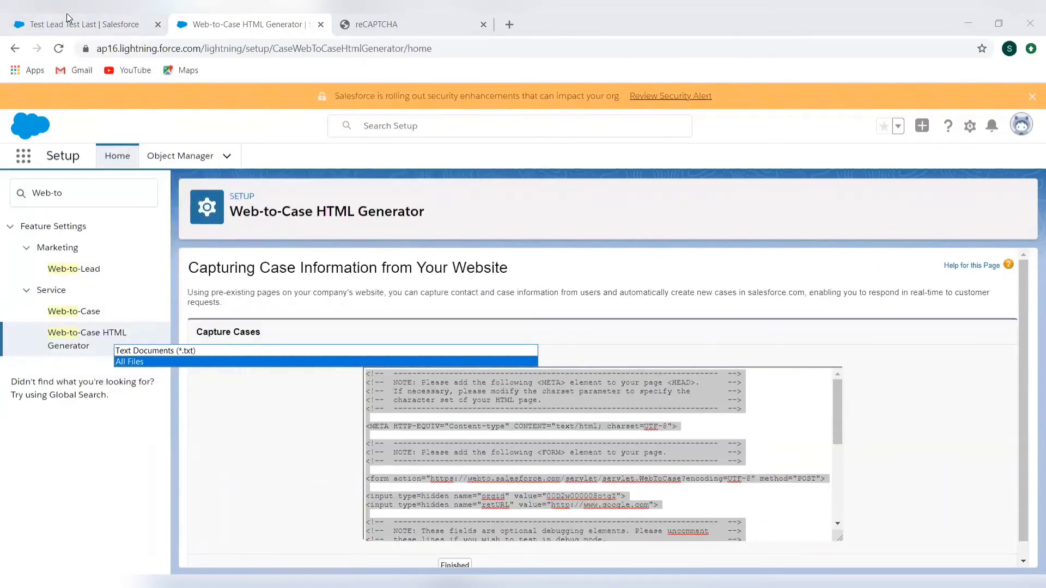
{"action": "key", "text": "Return"}
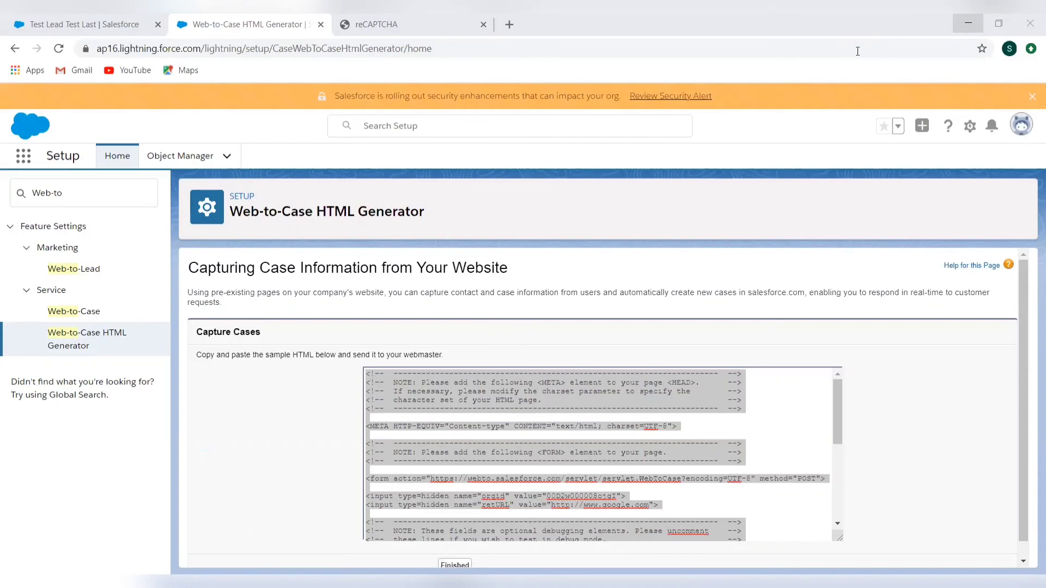
Switch from the lead record to the Service app and display the All Open Cases list view
{"action": "left_click", "coordinate": [109, 24]}
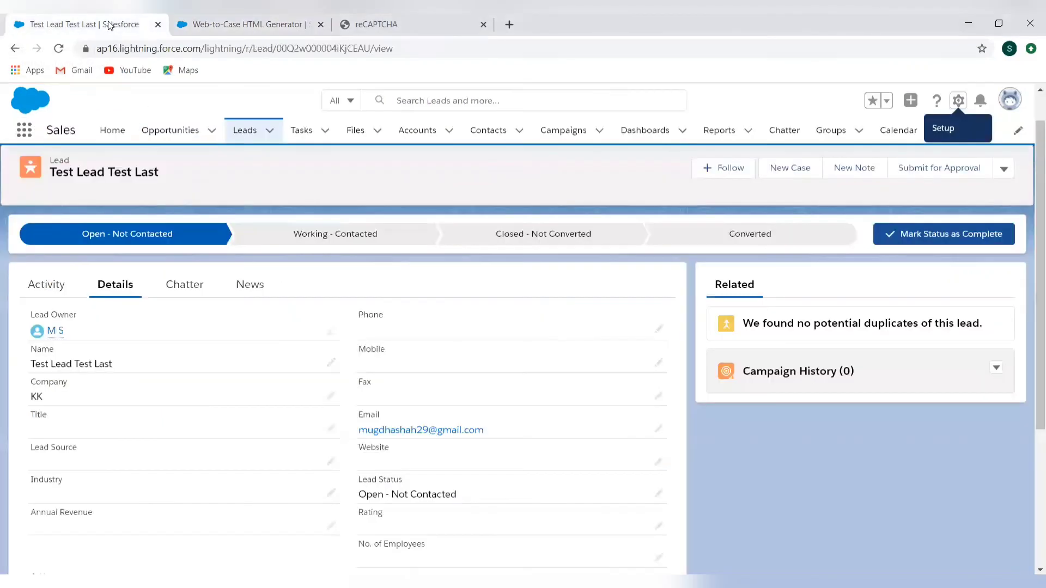
{"action": "left_click", "coordinate": [24, 131]}
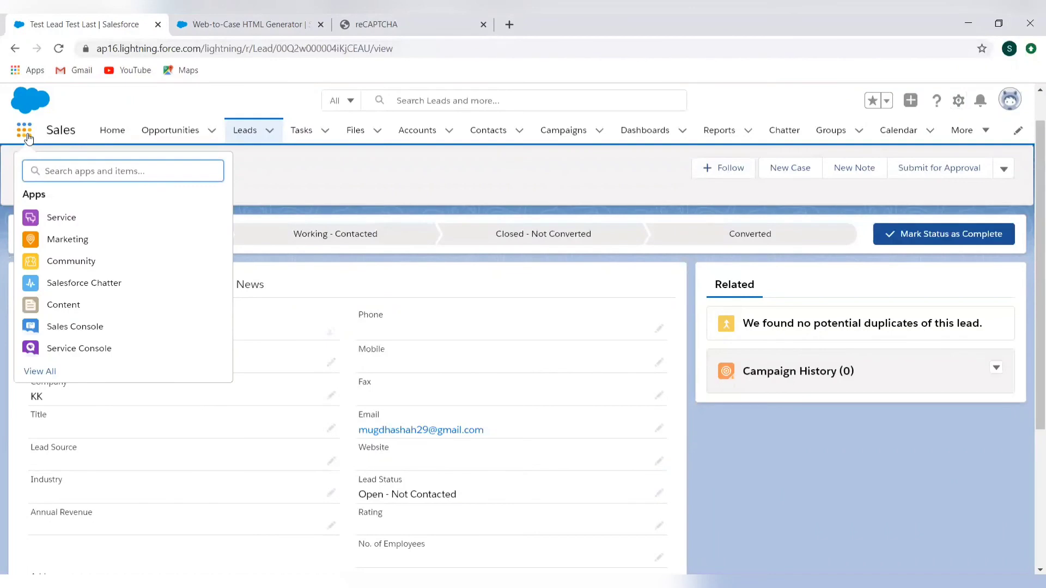
{"action": "left_click", "coordinate": [60, 218]}
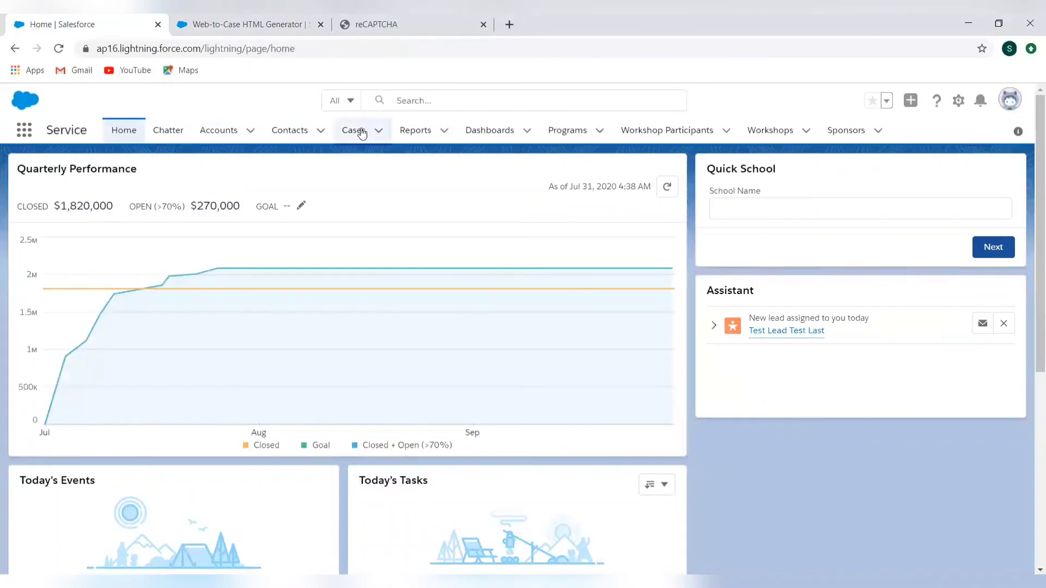
{"action": "left_click", "coordinate": [361, 132]}
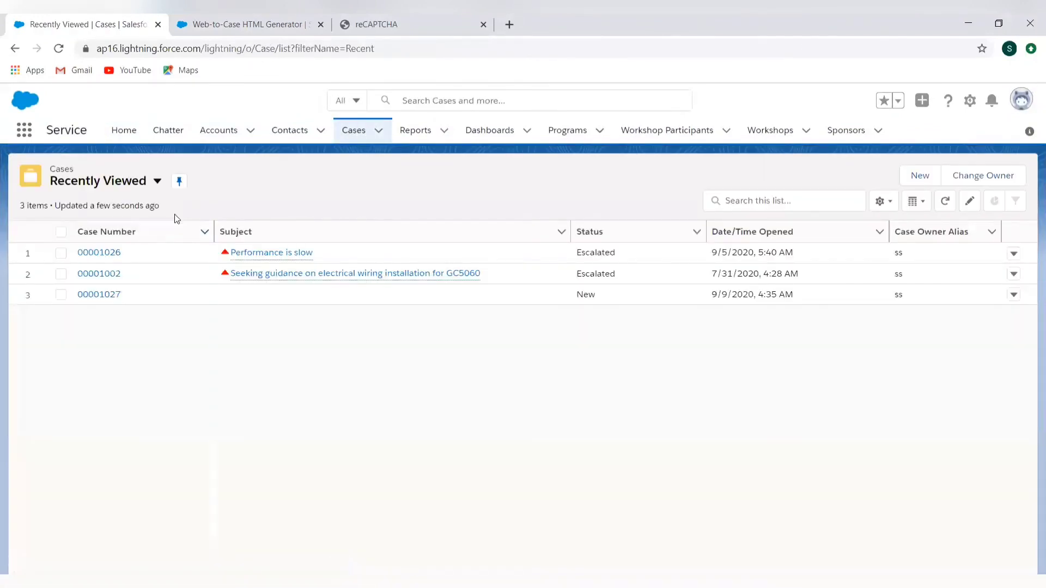
{"action": "left_click", "coordinate": [158, 182]}
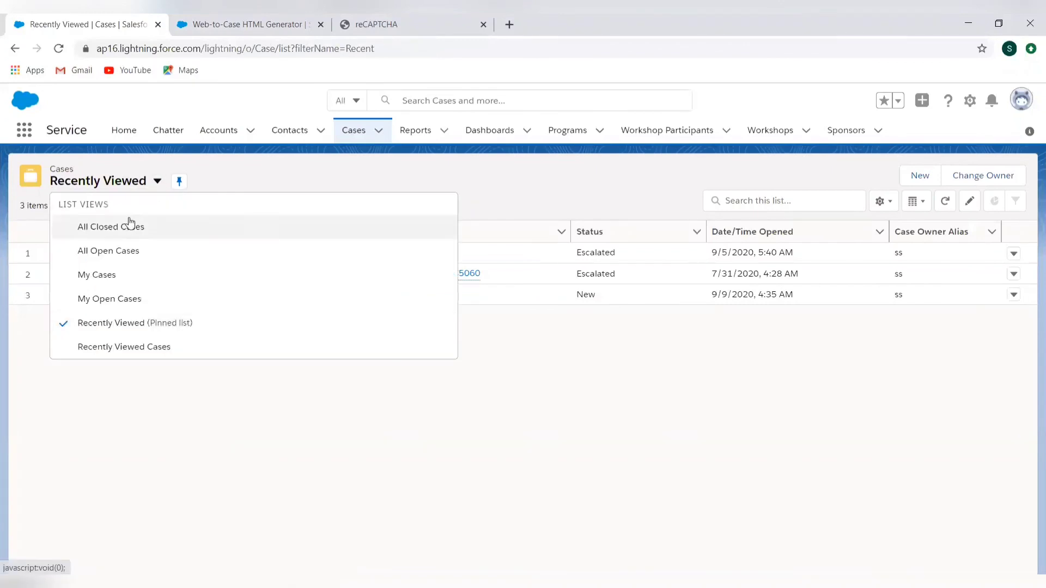
{"action": "left_click", "coordinate": [119, 251]}
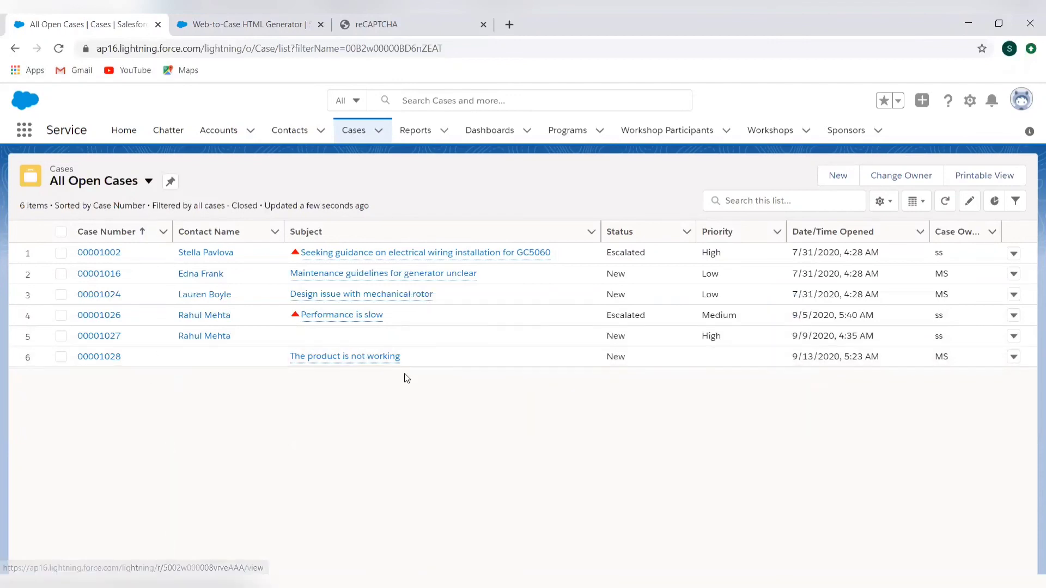
Open the case "The product is not working" and examine its details, including web contact fields, subject and description, and its feed updates
{"action": "left_click", "coordinate": [380, 362]}
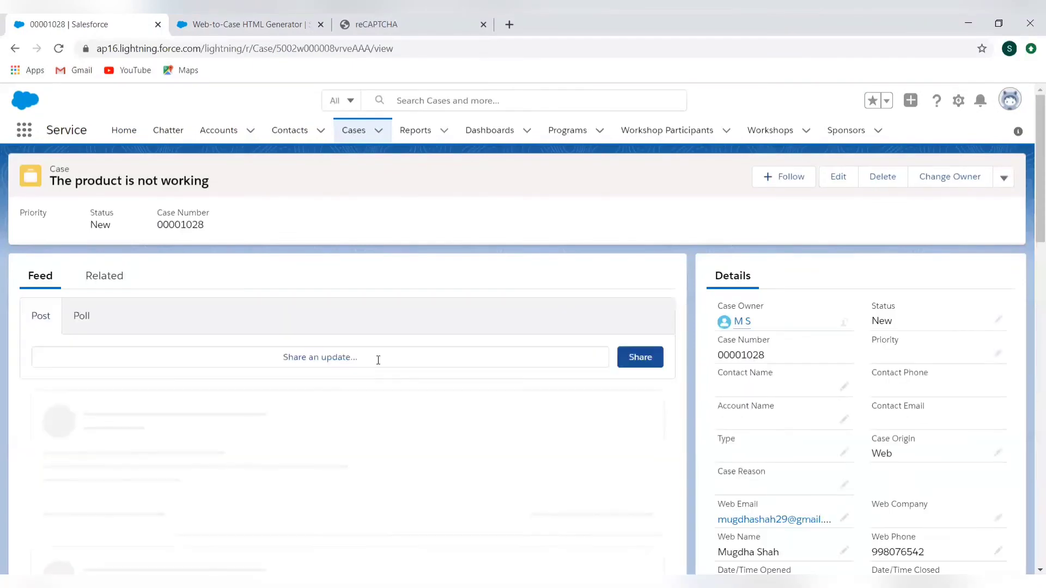
{"action": "scroll", "coordinate": [380, 365], "scroll_direction": "down", "scroll_amount": 2}
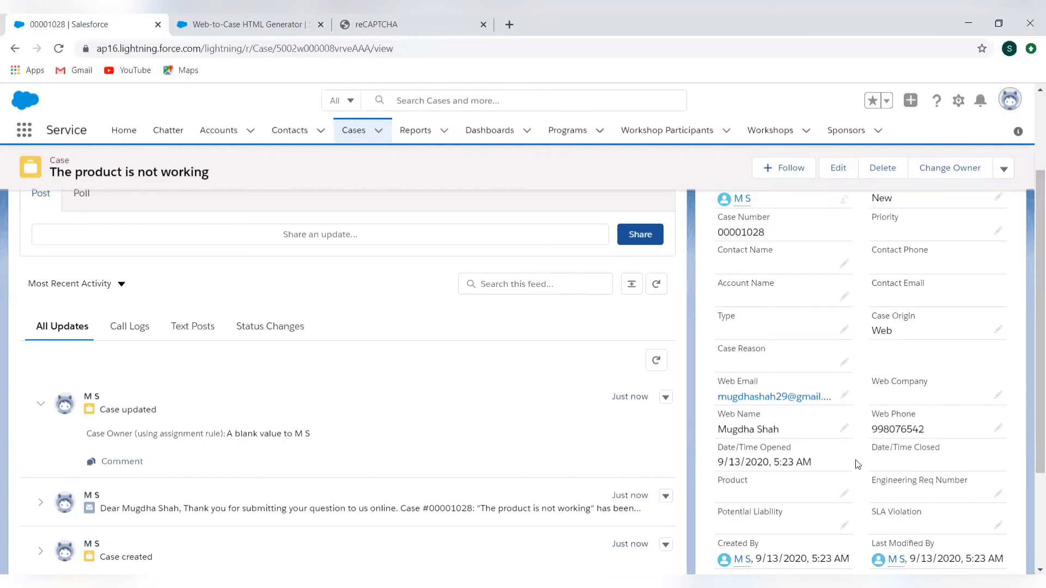
{"action": "scroll", "coordinate": [823, 497], "scroll_direction": "down", "scroll_amount": 2}
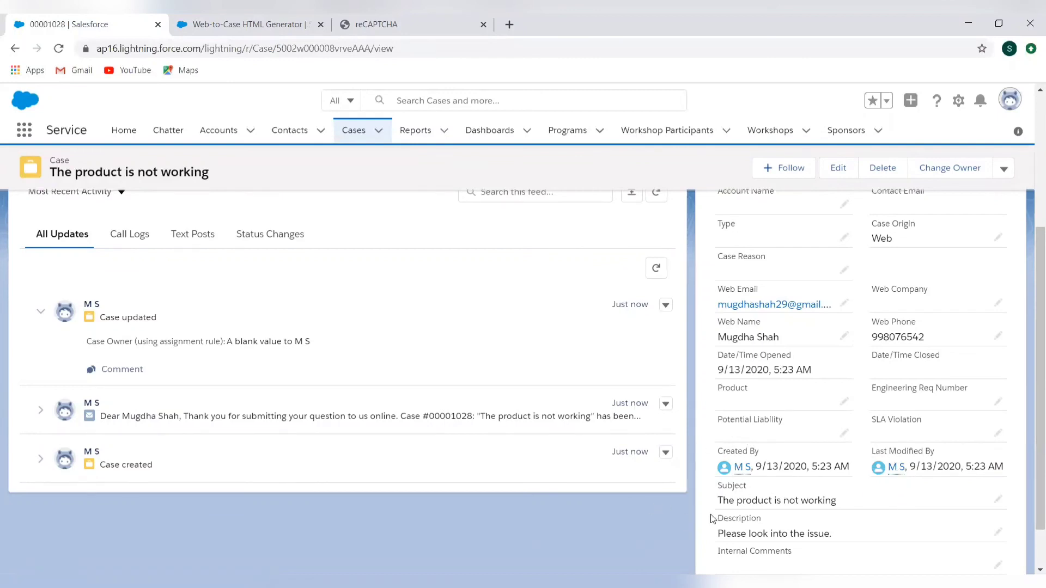
{"action": "scroll", "coordinate": [711, 518], "scroll_direction": "down", "scroll_amount": 1}
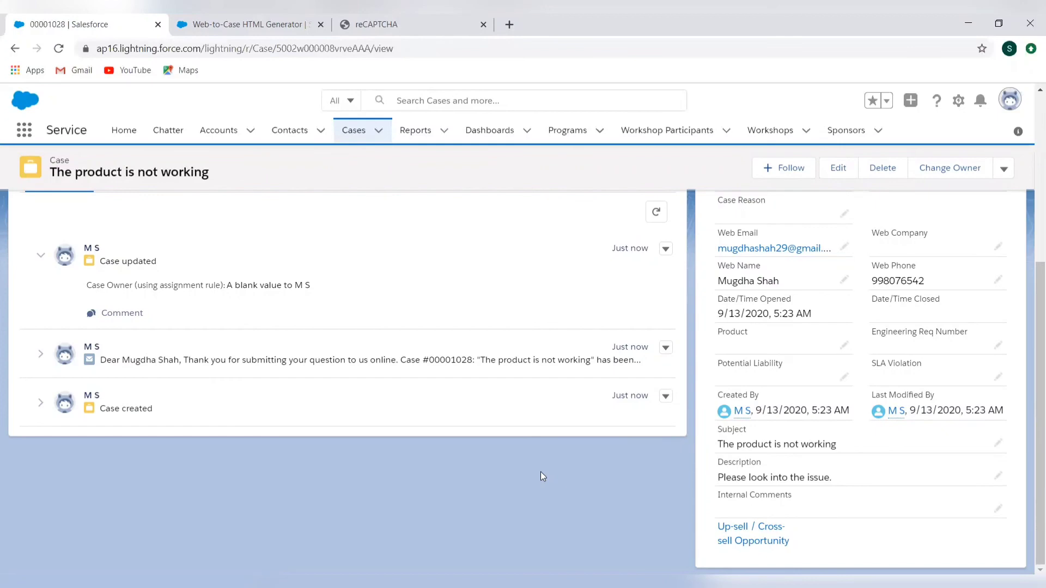
{"action": "scroll", "coordinate": [540, 472], "scroll_direction": "up", "scroll_amount": 5}
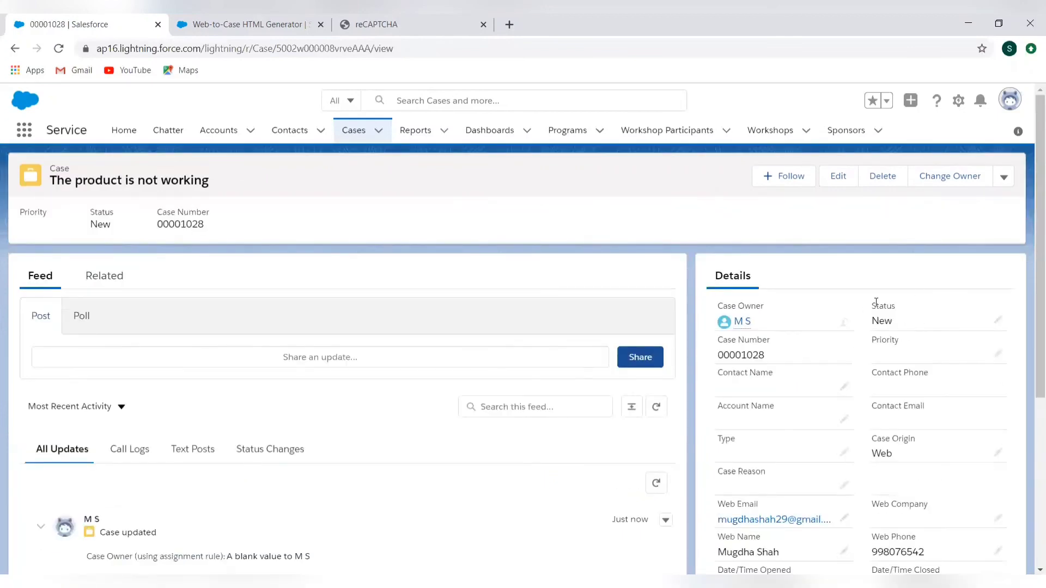